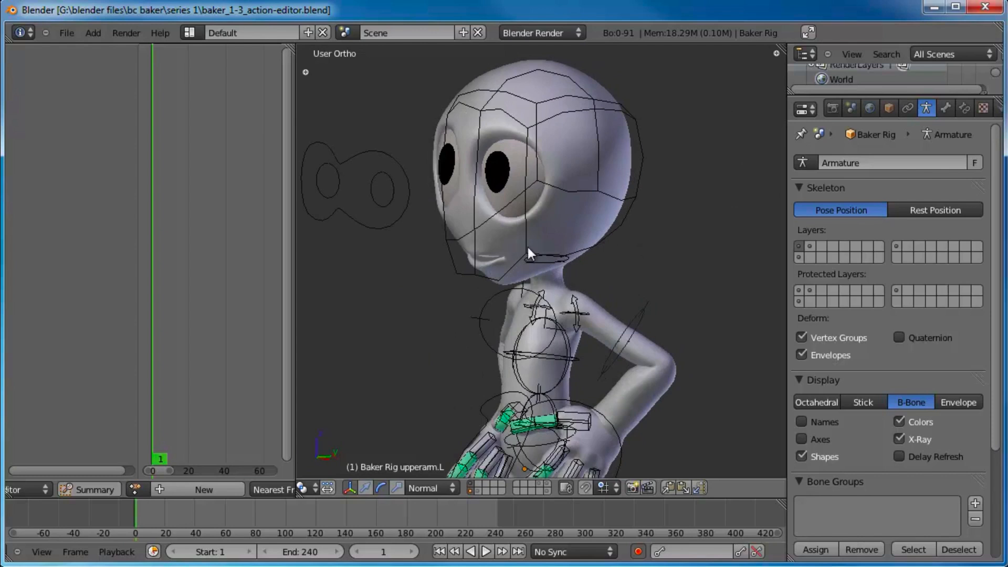
Examine the Baker character's current standing pose and rig controls from several angles, both up close and at full length
middle_click_drag(528, 250, 564, 241)
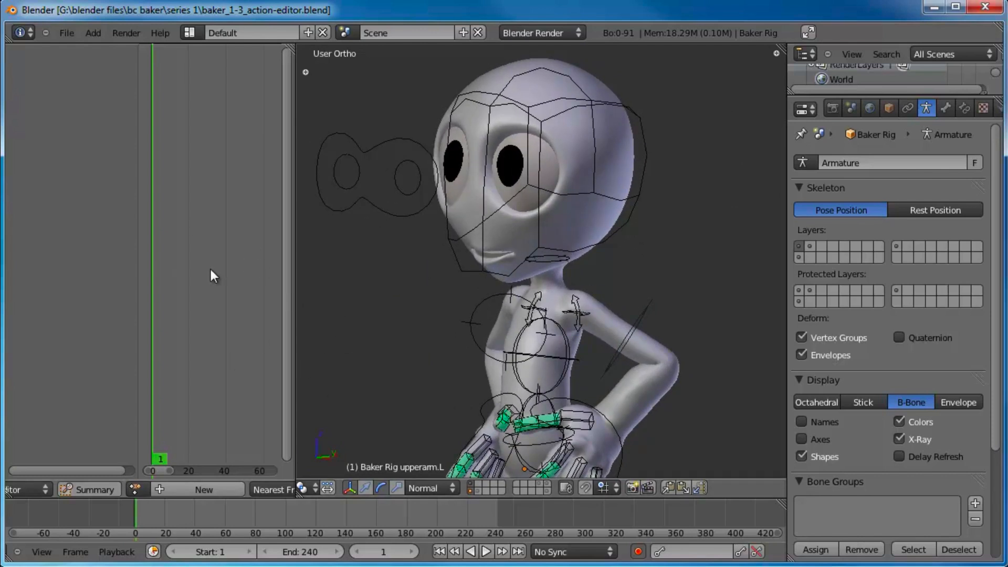
scroll(515, 285, "down", 3)
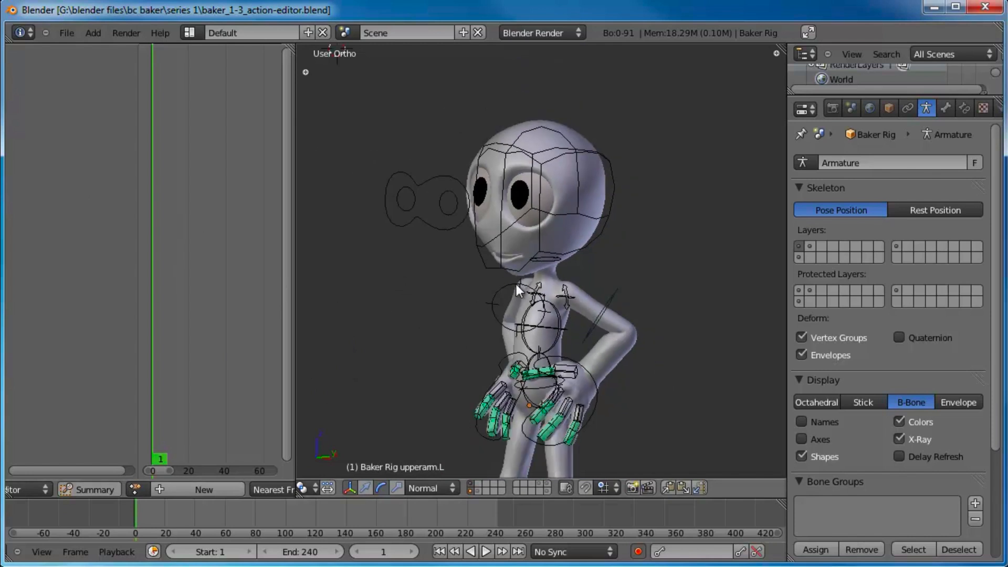
middle_click_drag(516, 284, 666, 260)
scroll(603, 265, "up", 1)
middle_click_drag(604, 251, 588, 285, "shift")
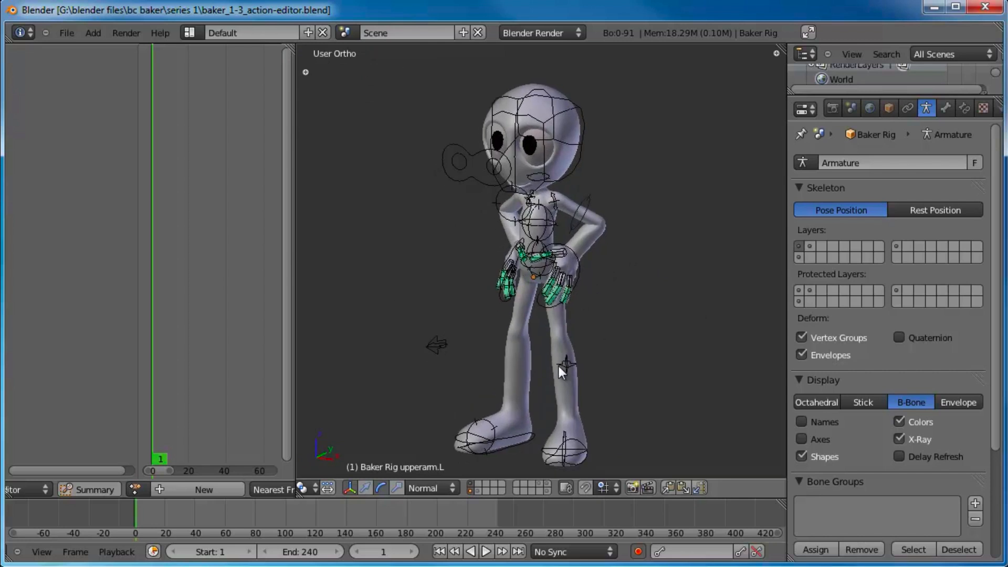
middle_click_drag(563, 373, 585, 308)
scroll(586, 278, "up", 3)
middle_click_drag(588, 255, 633, 306, "shift")
scroll(611, 388, "up", 2)
middle_click_drag(578, 267, 570, 297)
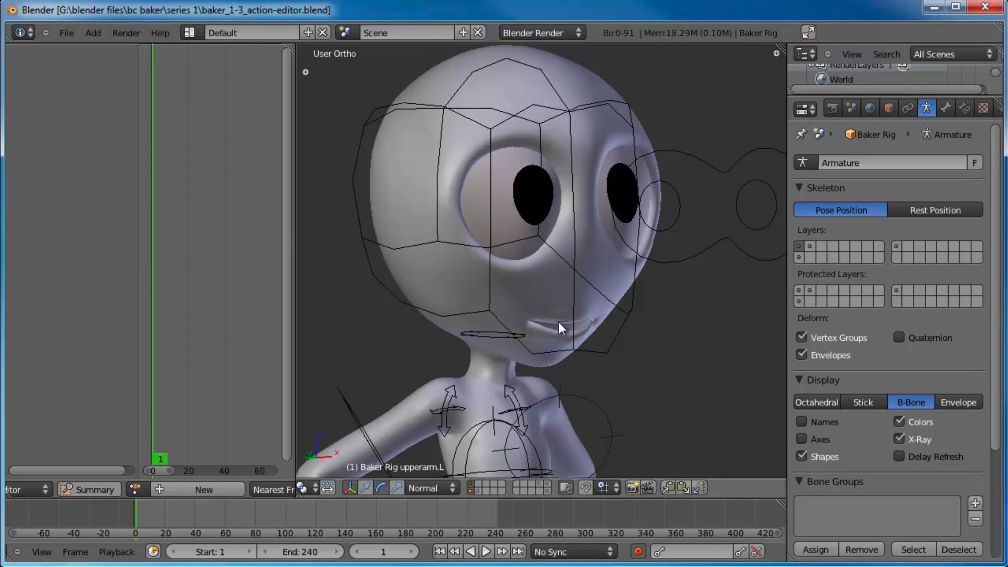
middle_click_drag(636, 311, 553, 265)
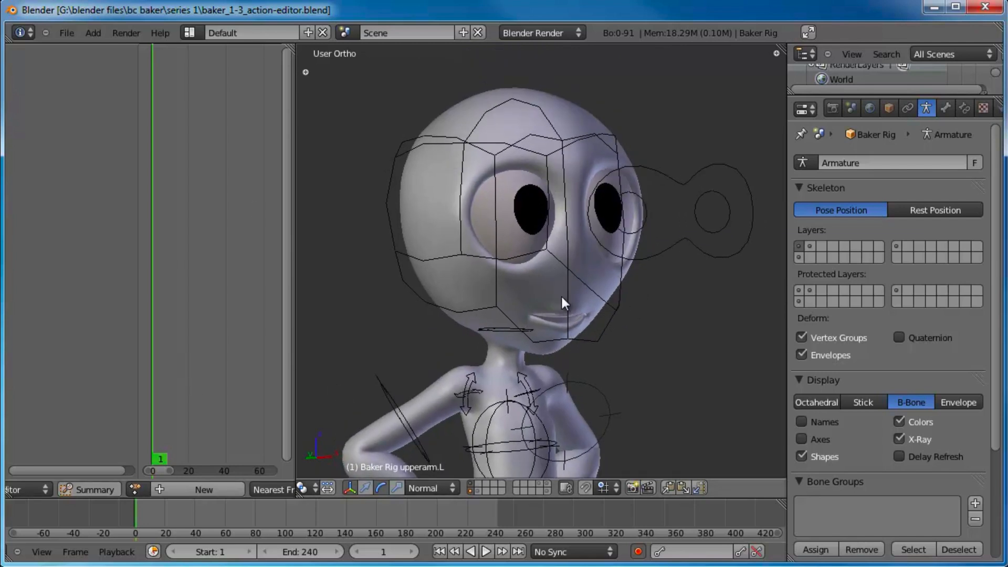
middle_click_drag(629, 284, 519, 280)
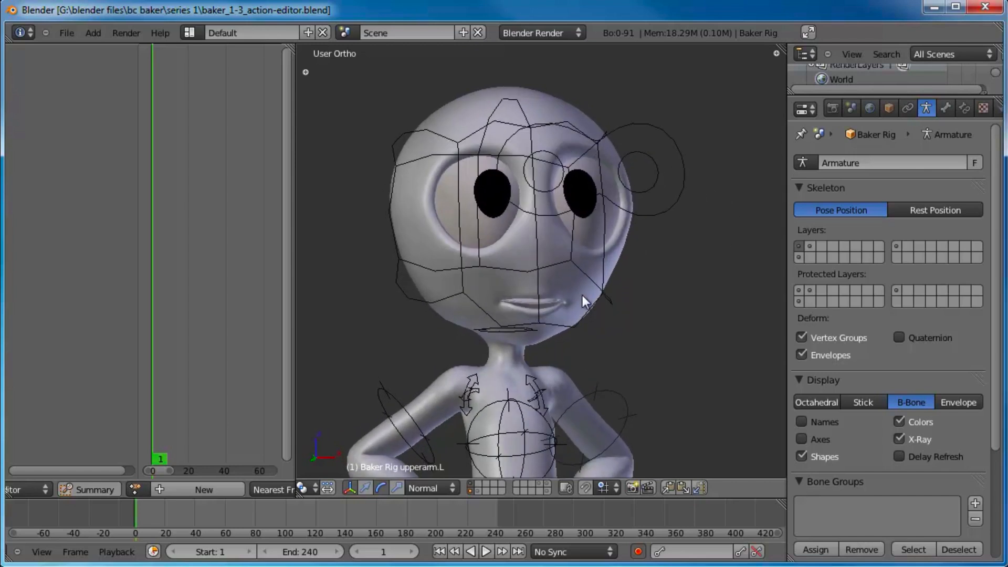
middle_click_drag(615, 330, 625, 310, "shift")
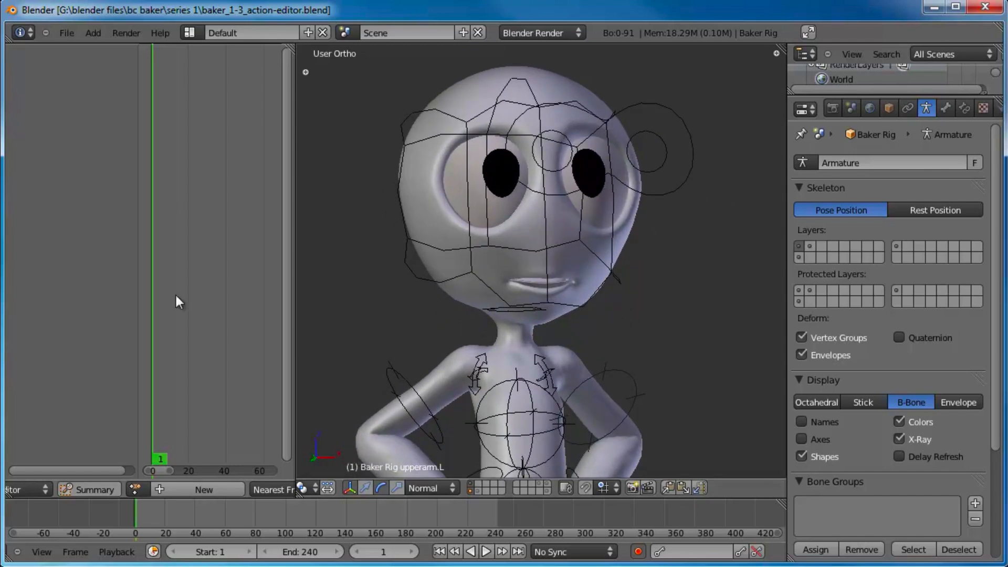
middle_click_drag(577, 258, 551, 258)
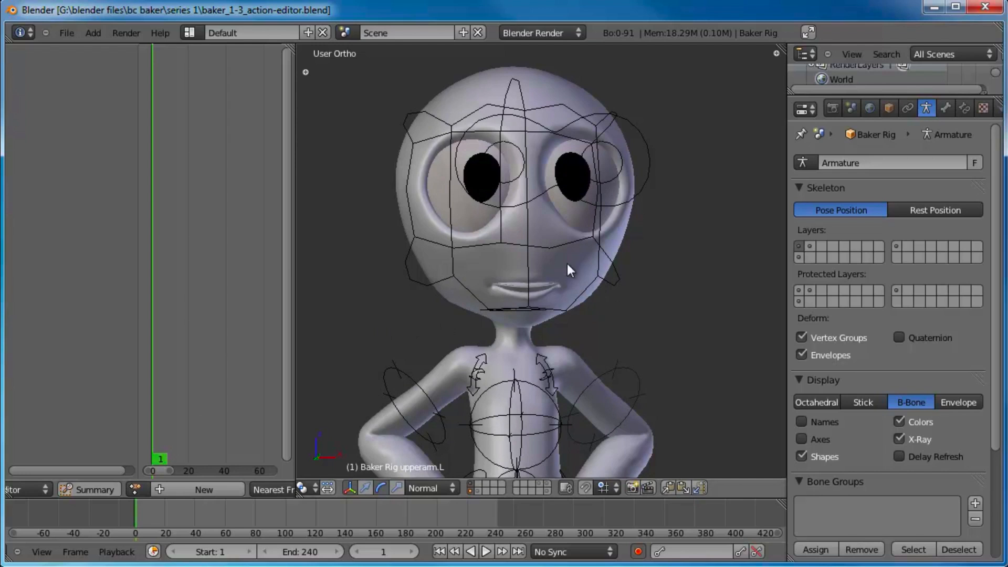
middle_click_drag(567, 263, 570, 276)
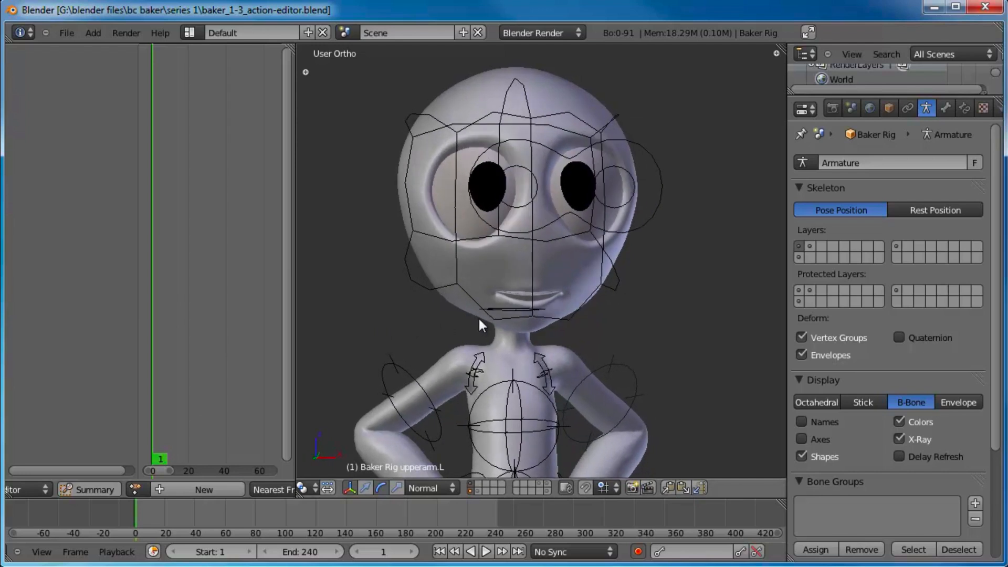
scroll(521, 282, "down", 1)
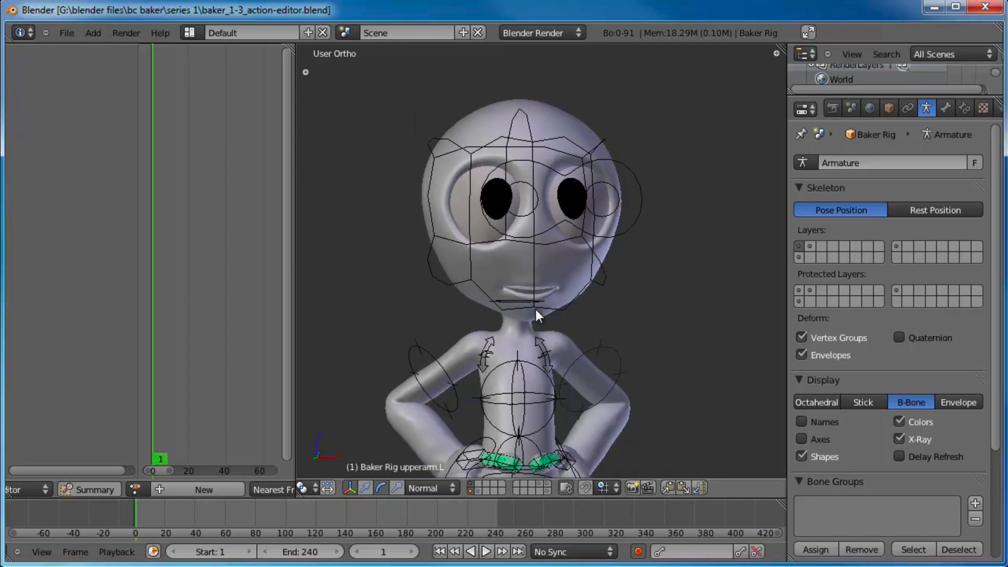
middle_click_drag(536, 309, 542, 273, "shift")
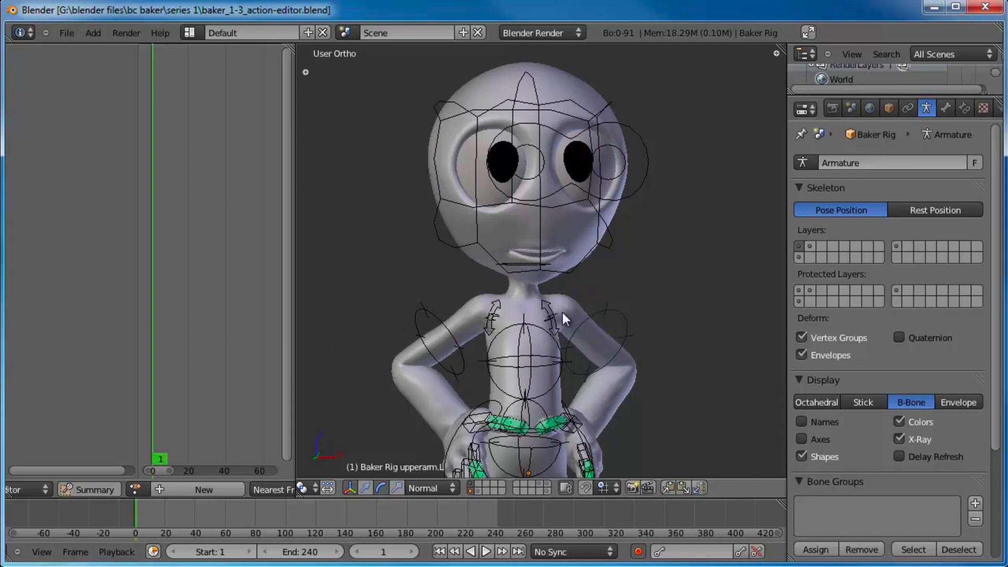
scroll(601, 231, "down", 4)
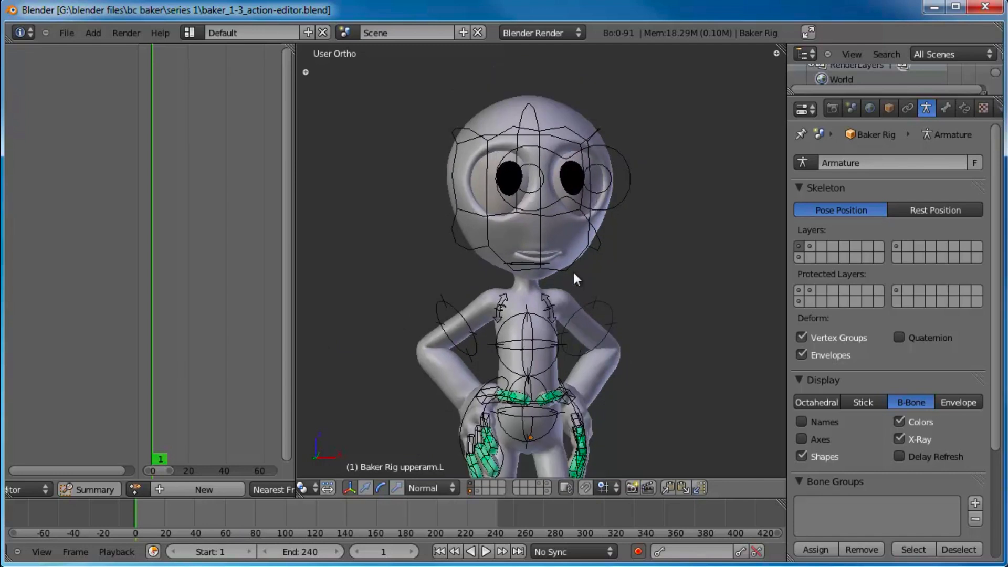
middle_click_drag(592, 202, 573, 303)
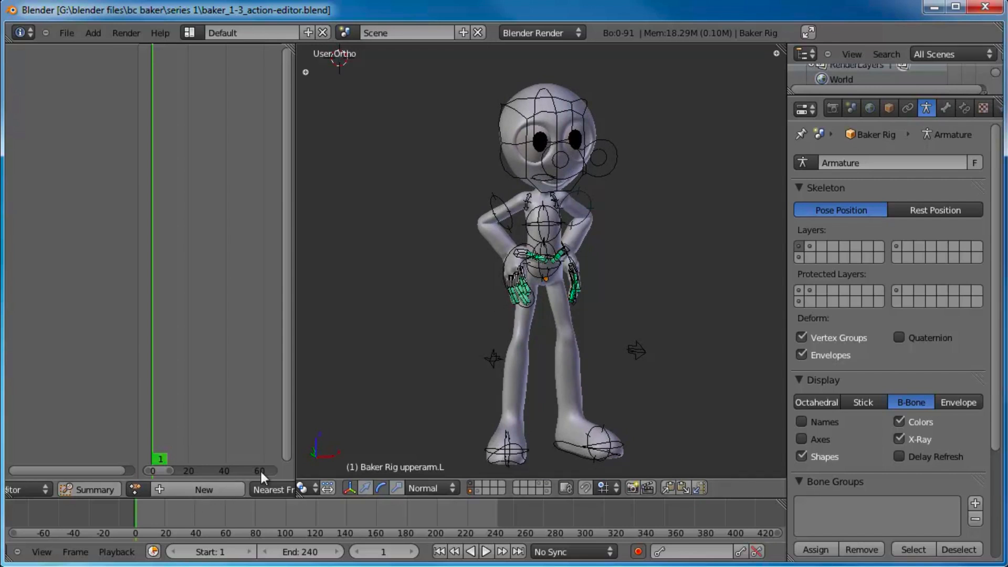
Widen the Action Editor and assign the existing Seated Position action to the rig
left_click_drag(295, 447, 401, 443)
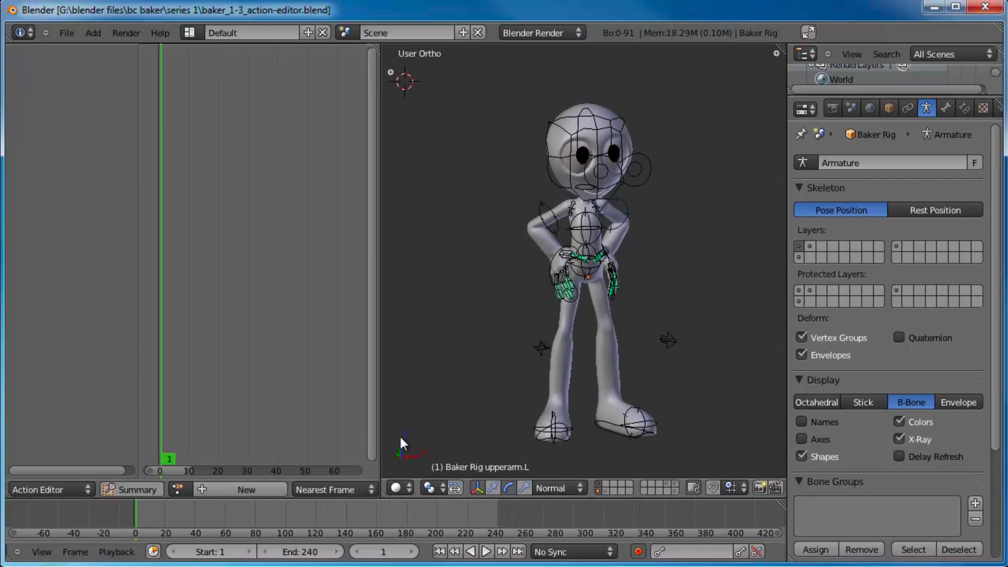
scroll(635, 327, "down", 1)
scroll(632, 329, "up", 2)
middle_click_drag(635, 322, 598, 299, "shift")
left_click(178, 489)
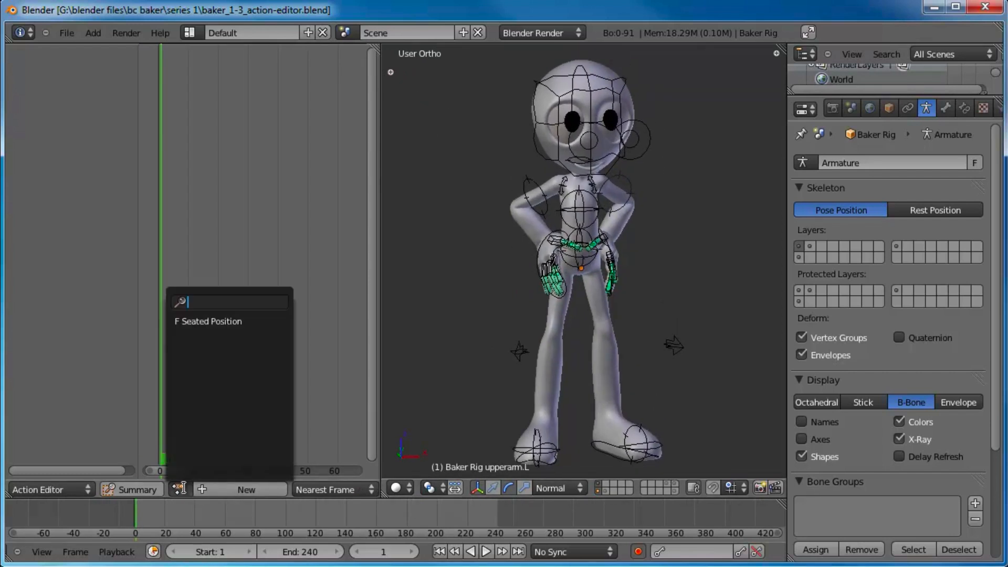
left_click(192, 321)
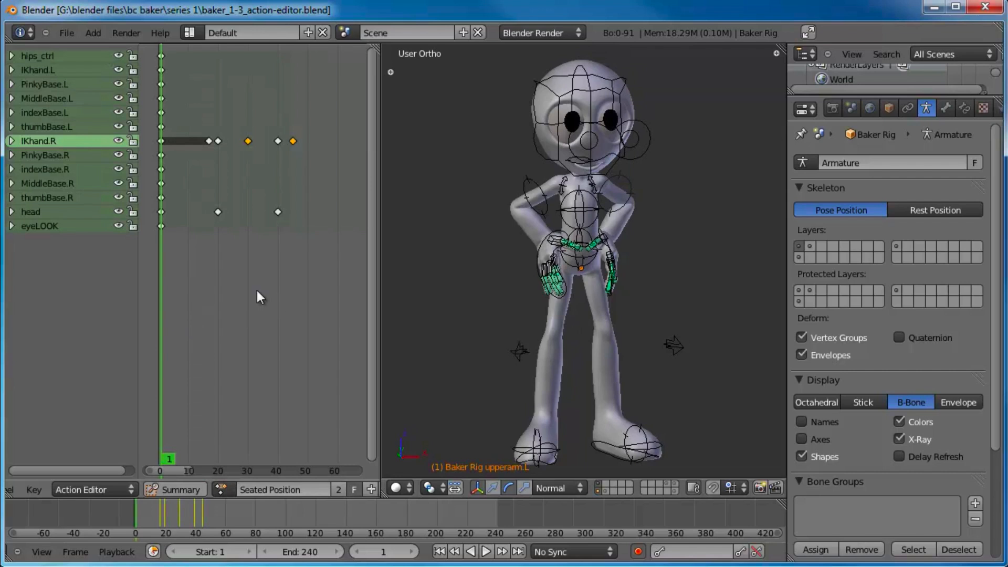
Scrub through the action's frames and return to frame 1 to put the rig in its seated pose
left_click(177, 302)
left_click_drag(199, 302, 152, 307)
left_click(161, 303)
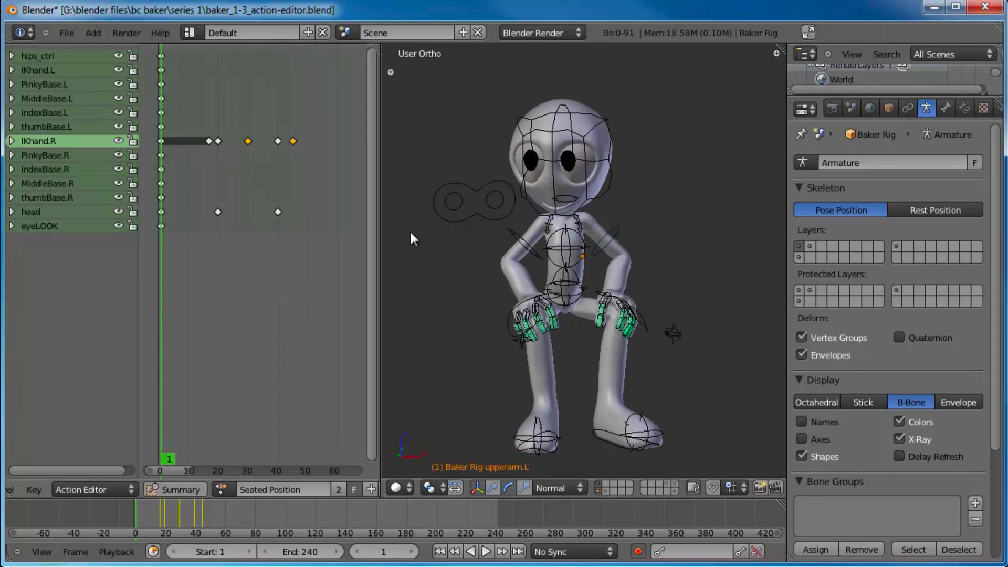
Box-select all of the seated rig's visible control bones and check the pose from different angles
left_click(471, 358)
key("b")
left_click_drag(423, 80, 713, 467)
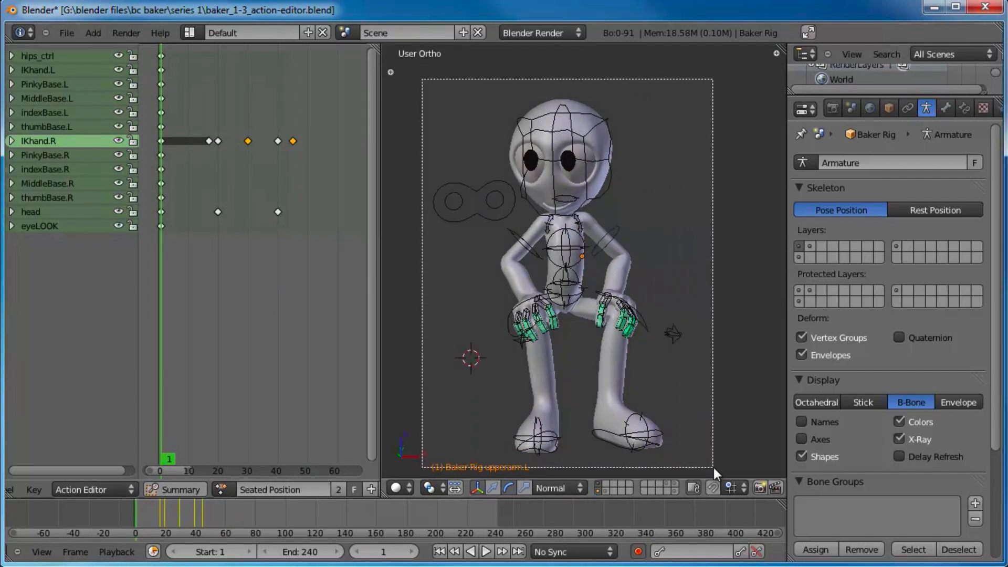
middle_click_drag(698, 262, 641, 277)
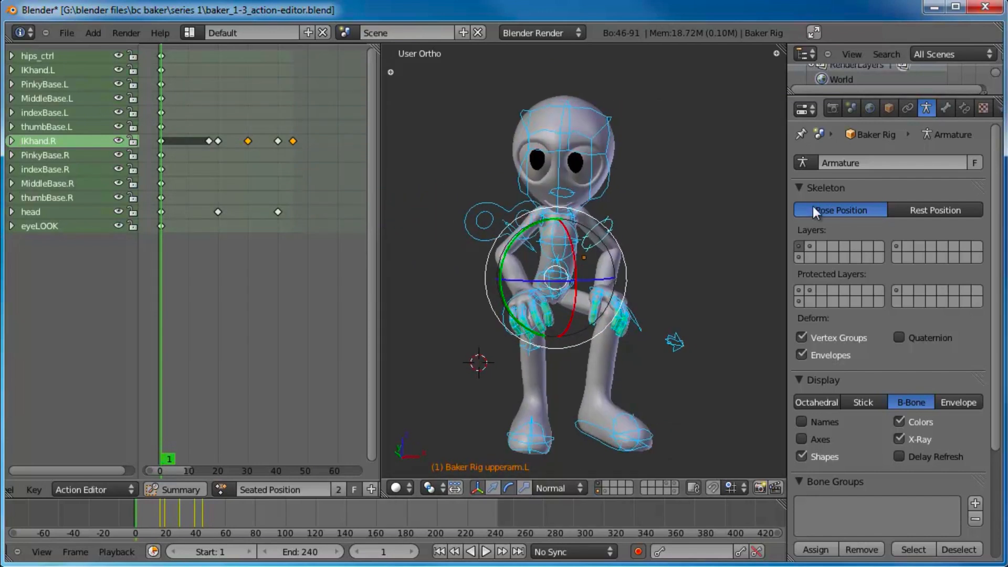
middle_click_drag(623, 239, 739, 261)
middle_click_drag(550, 215, 575, 268)
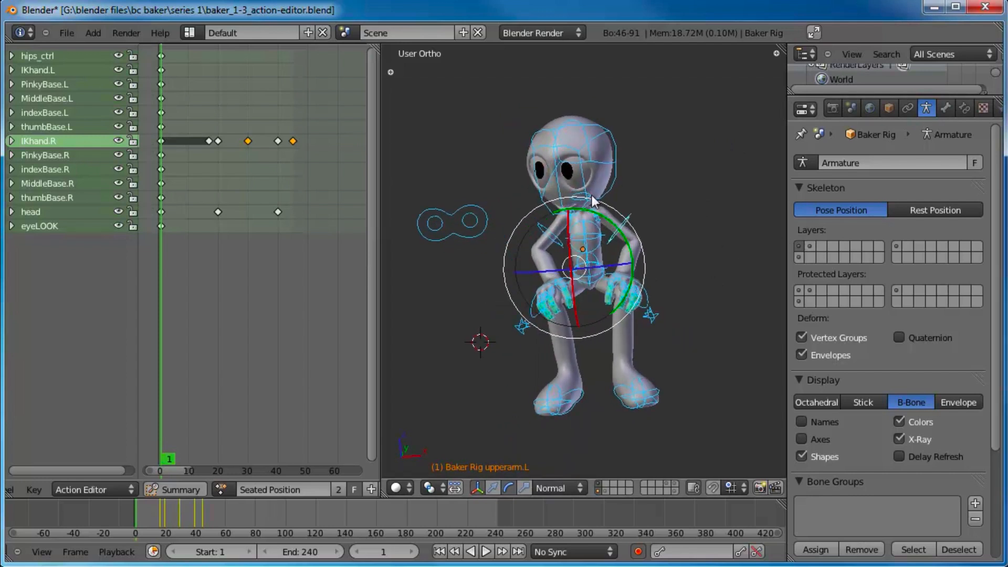
middle_click_drag(591, 194, 703, 269)
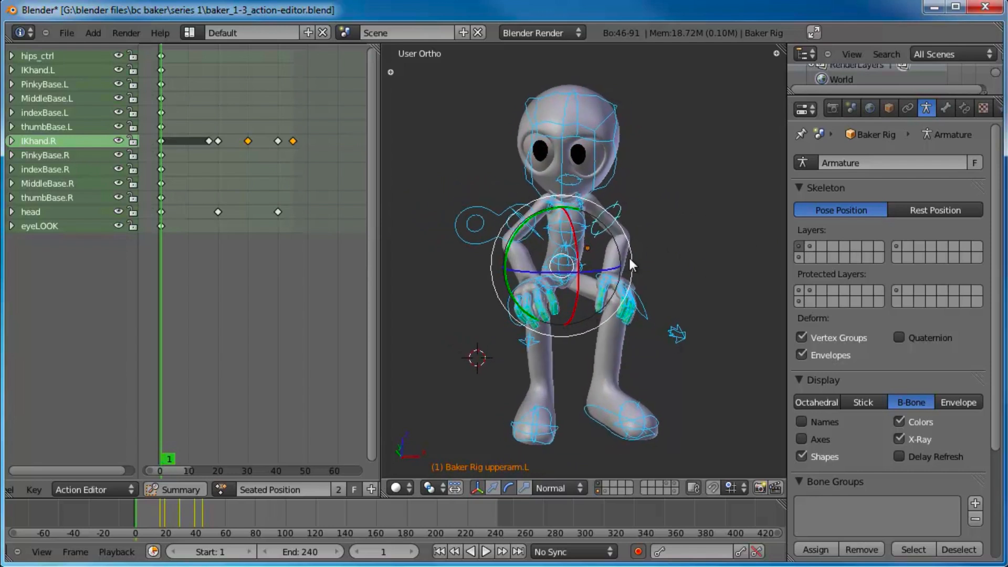
Add the current pose to the pose library as a new pose named Sitting Down
key("shift+l")
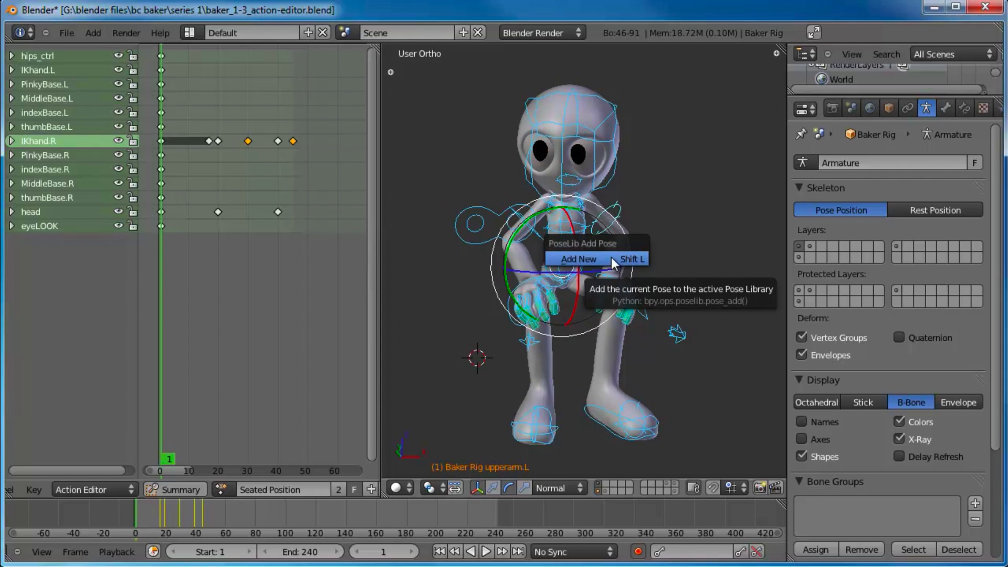
left_click(583, 257)
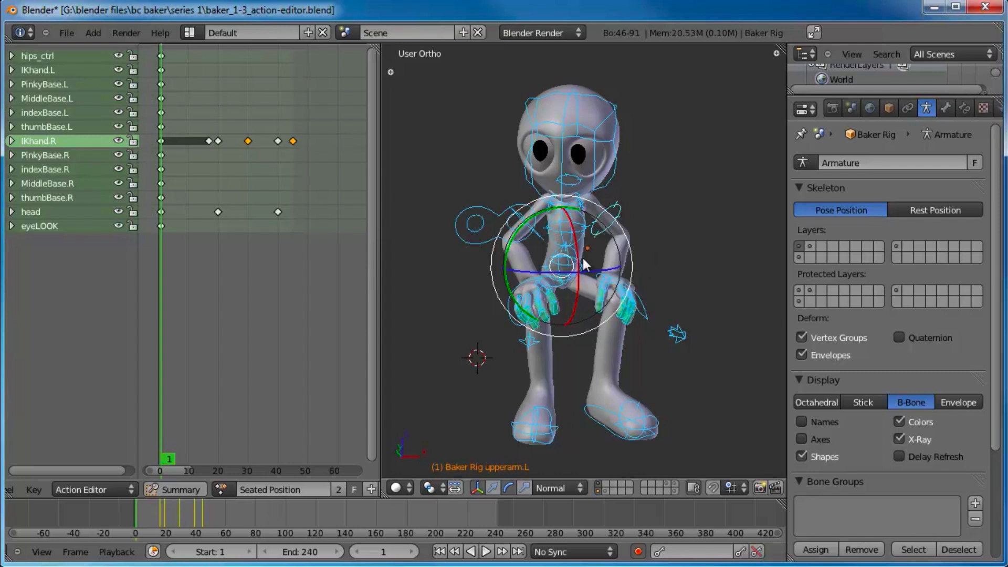
left_click(391, 72)
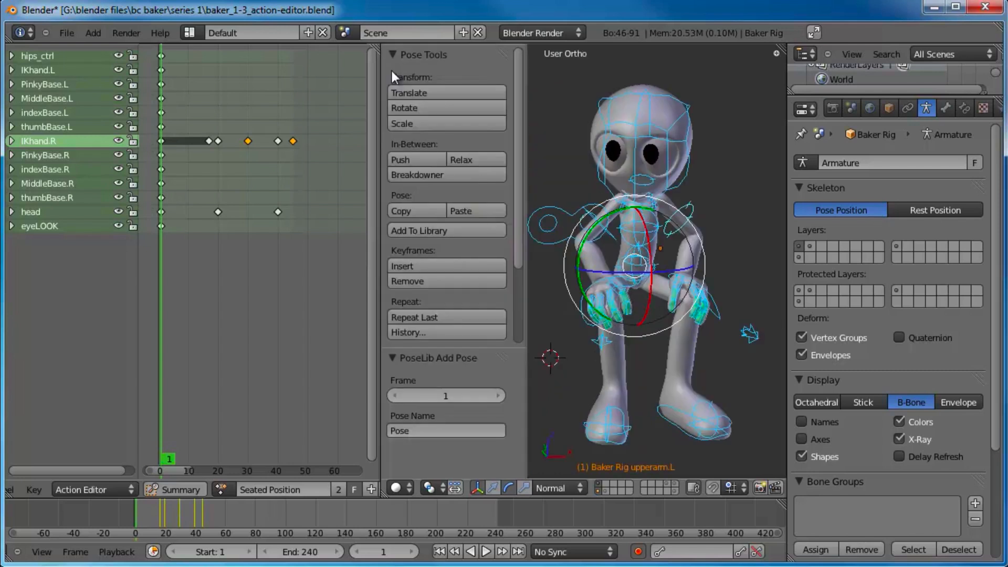
left_click(423, 430)
type("Sitting Down")
key("Return")
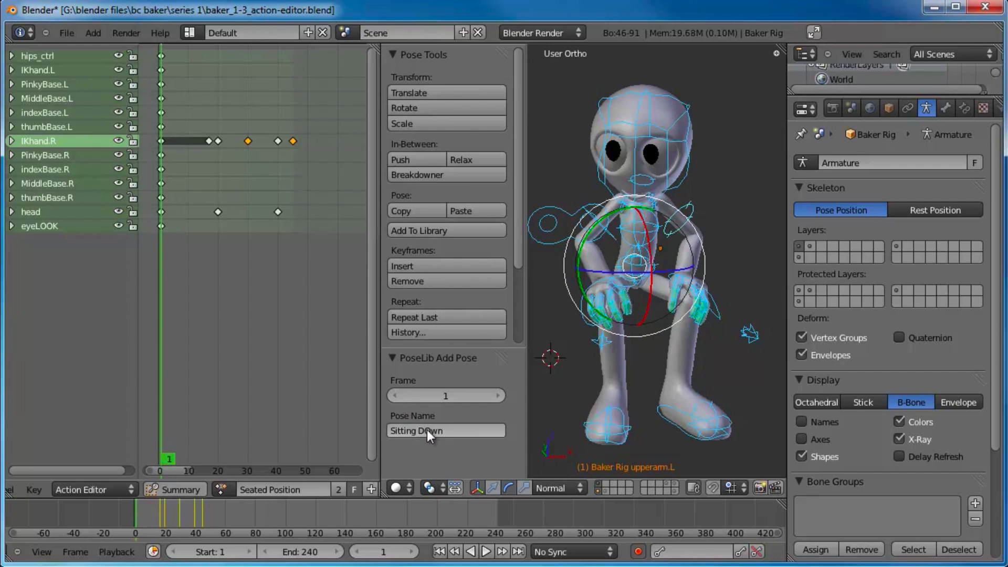
left_click(427, 429)
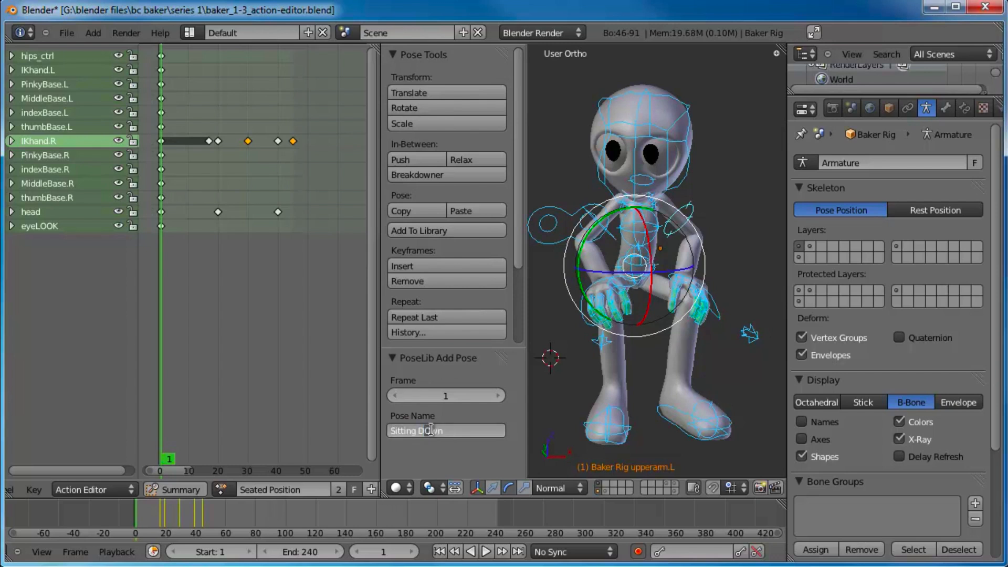
key("Return")
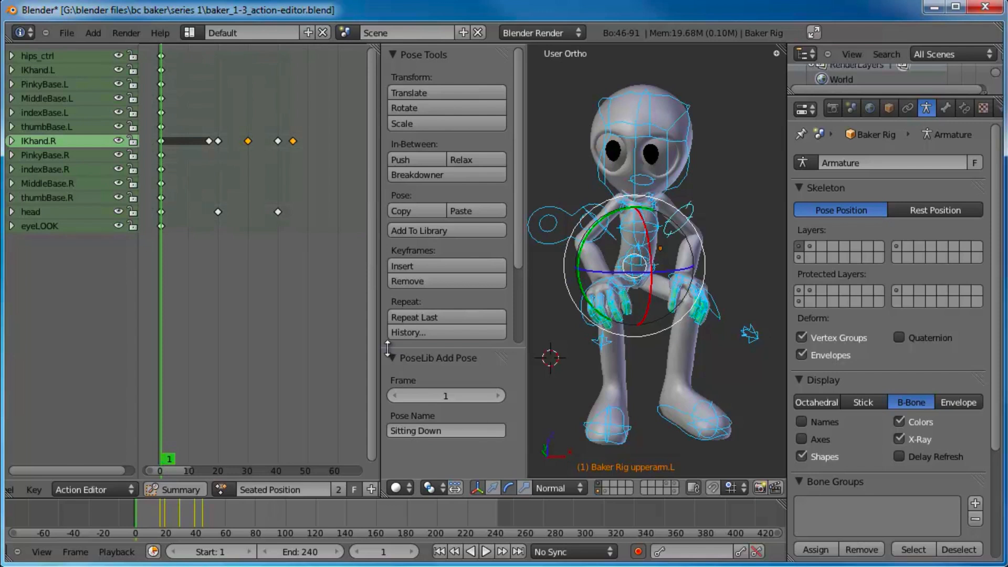
Unlink the Seated Position action from the rig and narrow the Action Editor to enlarge the 3D view
left_click_drag(379, 348, 333, 349)
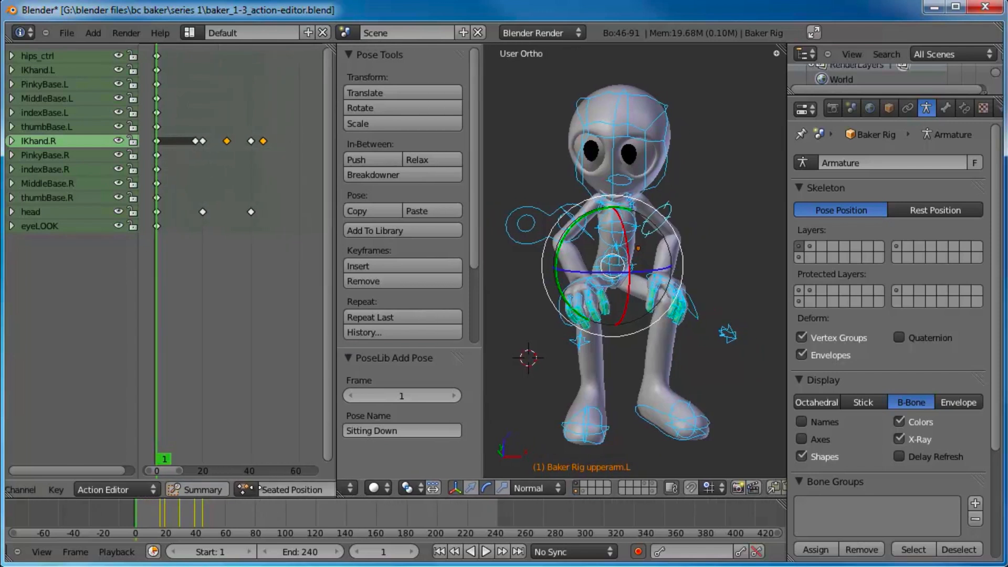
scroll(256, 491, "down", 5)
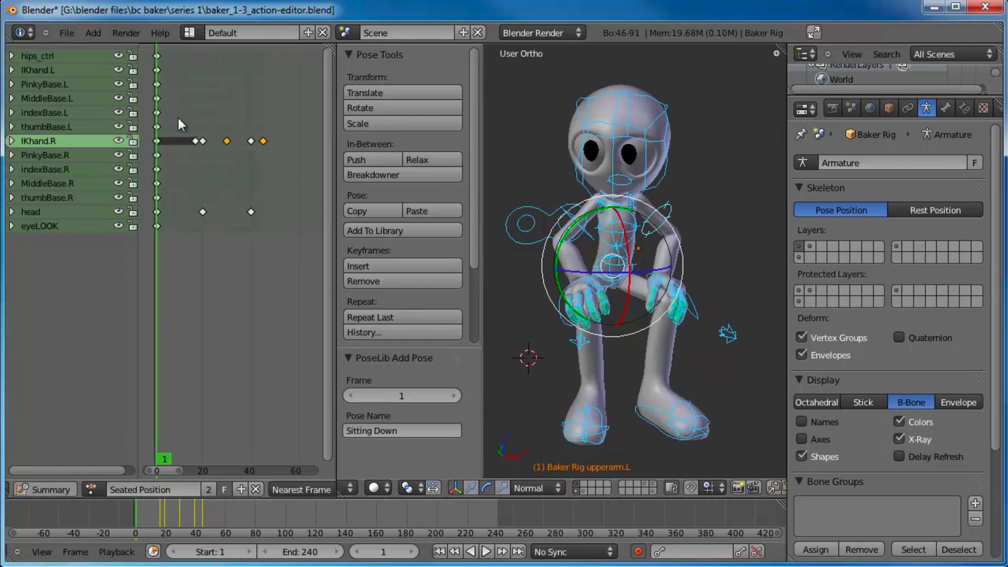
left_click(256, 489)
left_click_drag(336, 384, 216, 379)
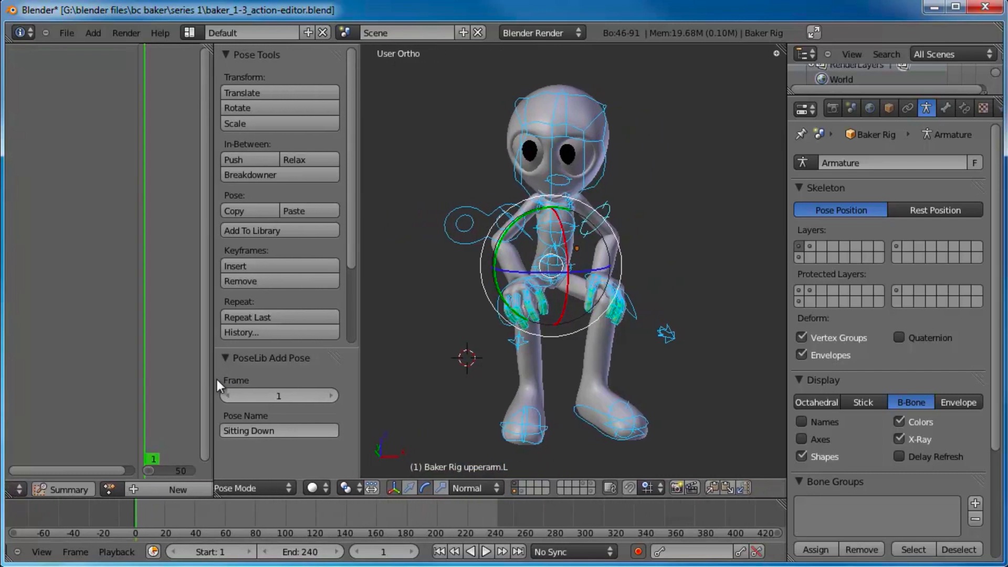
Clear the rotation and location of all selected bones to return the rig to its default pose
left_click(638, 552)
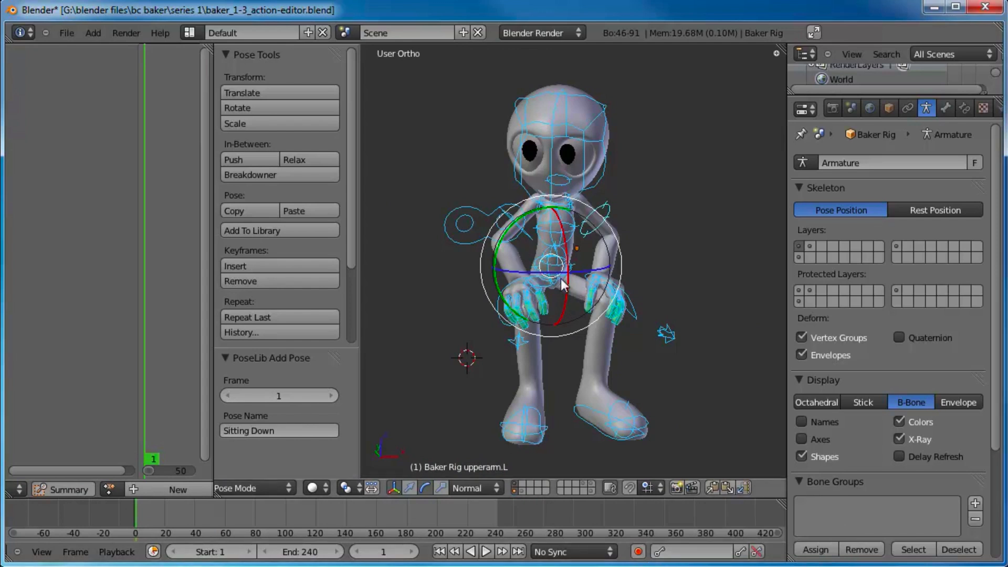
scroll(561, 279, "down", 2)
middle_click_drag(557, 253, 557, 231, "shift")
scroll(555, 267, "up", 2)
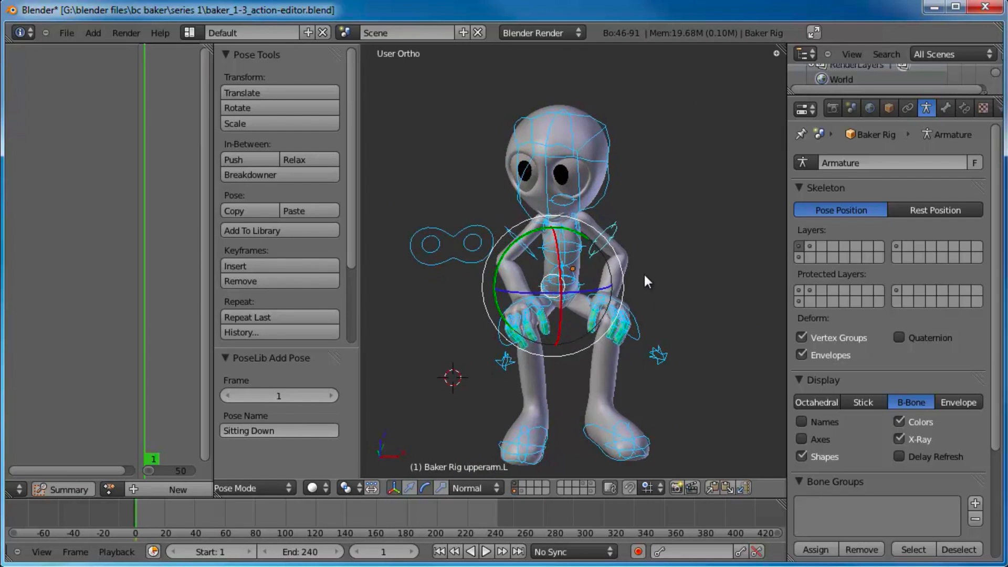
middle_click_drag(586, 292, 585, 298)
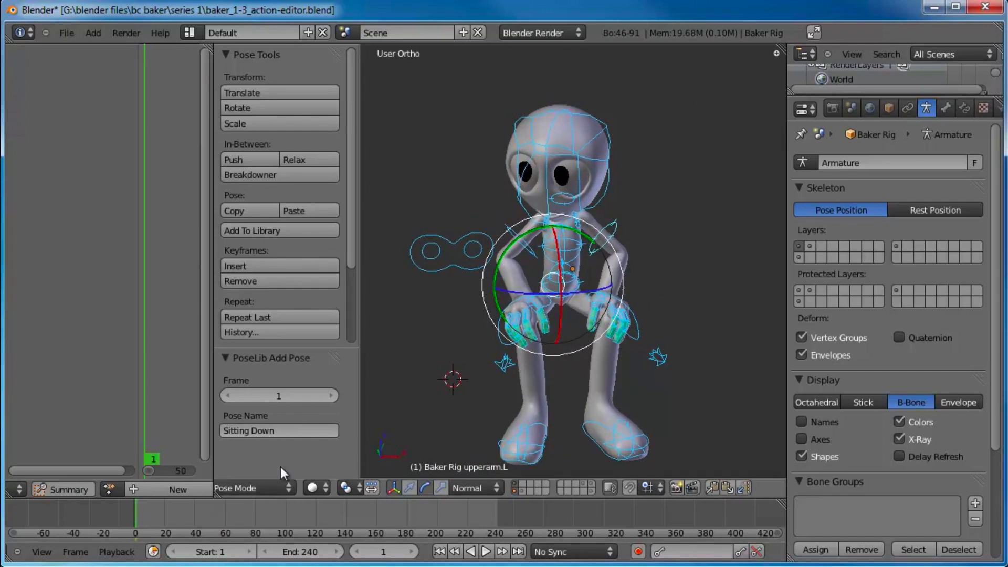
key("alt+r")
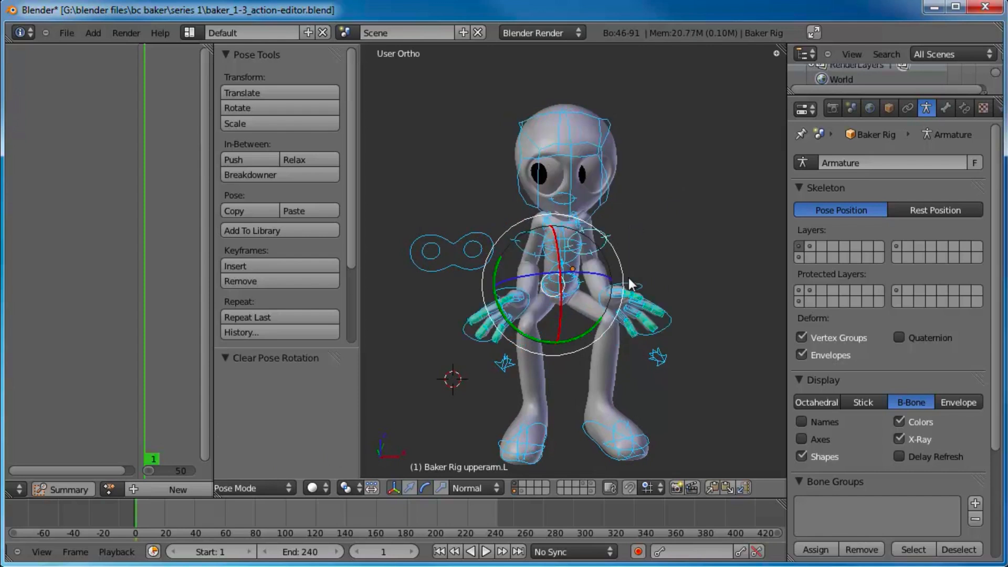
key("alt+g")
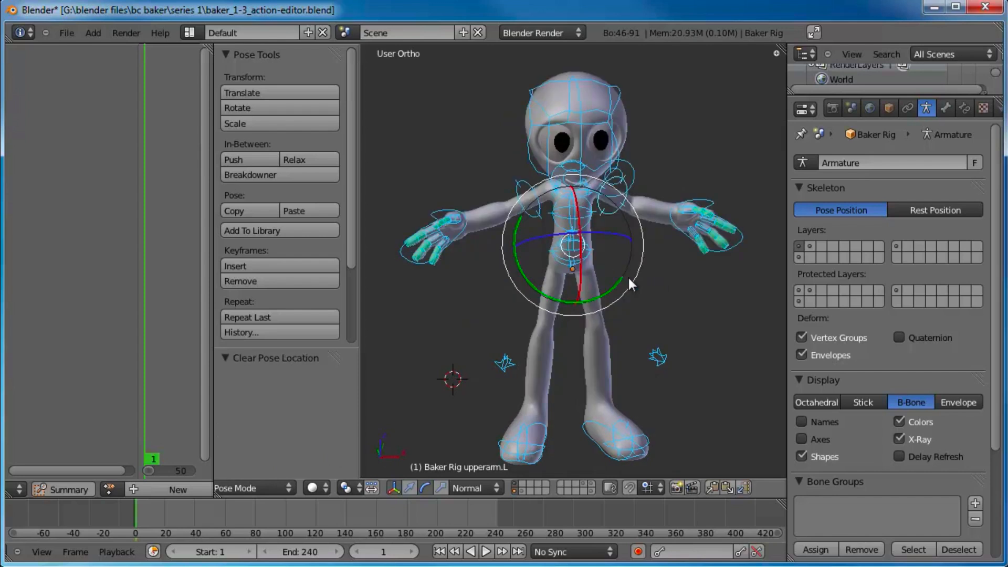
Move the right hand control by about X 0.562, Y -0.378, Z 0.646 and rotate it freely to bend the arm
mouse_move(628, 279)
middle_mouse_down()
mouse_move(625, 271)
mouse_move(646, 286)
middle_mouse_up()
middle_click_drag(598, 257, 566, 226)
middle_click_drag(676, 318, 546, 284)
right_click(484, 238)
scroll(509, 263, "up", 3)
middle_click_drag(438, 335, 478, 342)
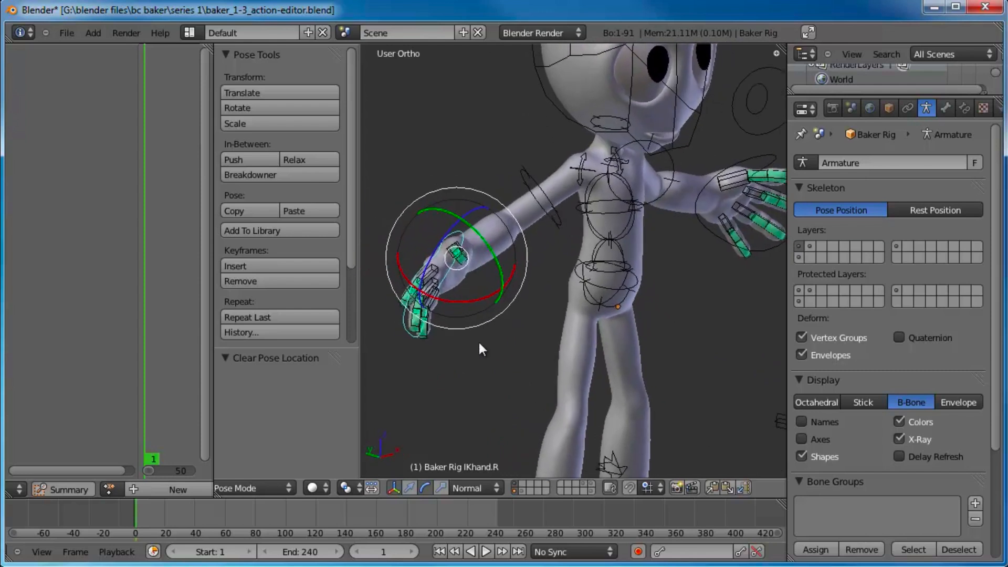
key("g")
left_click(574, 256)
key("r")
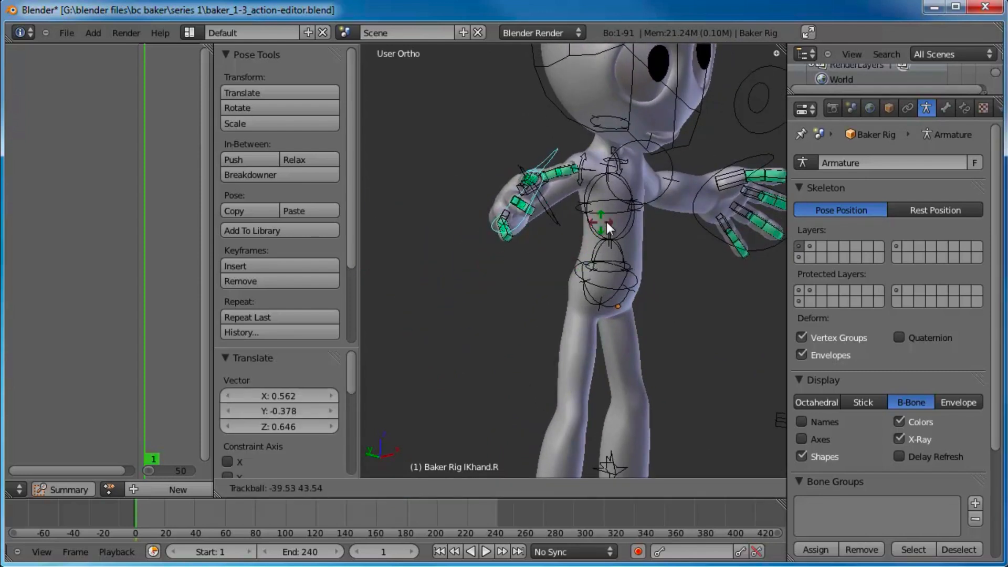
left_click(607, 219)
Curl the right pinky inward by rotating its base bone about 65° around its local X axis
scroll(542, 284, "up", 4)
middle_click_drag(542, 270, 629, 232, "shift")
right_click(629, 232)
key("r")
key("x")
key("x")
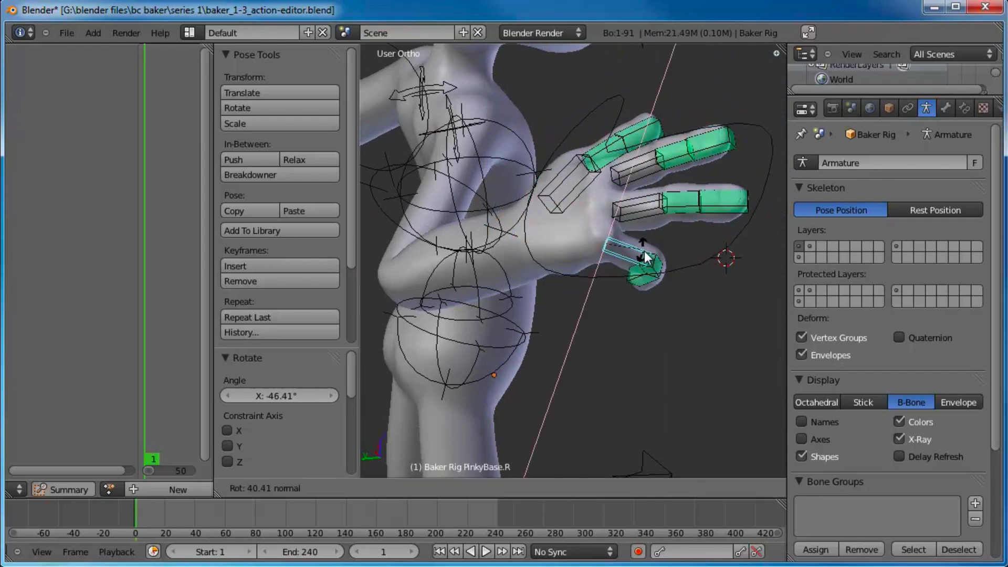
left_click(613, 253)
Curl the right middle and index fingers by rotating their base bones about 62° and 65° around local X
right_click(637, 201)
key("r")
key("x")
key("x")
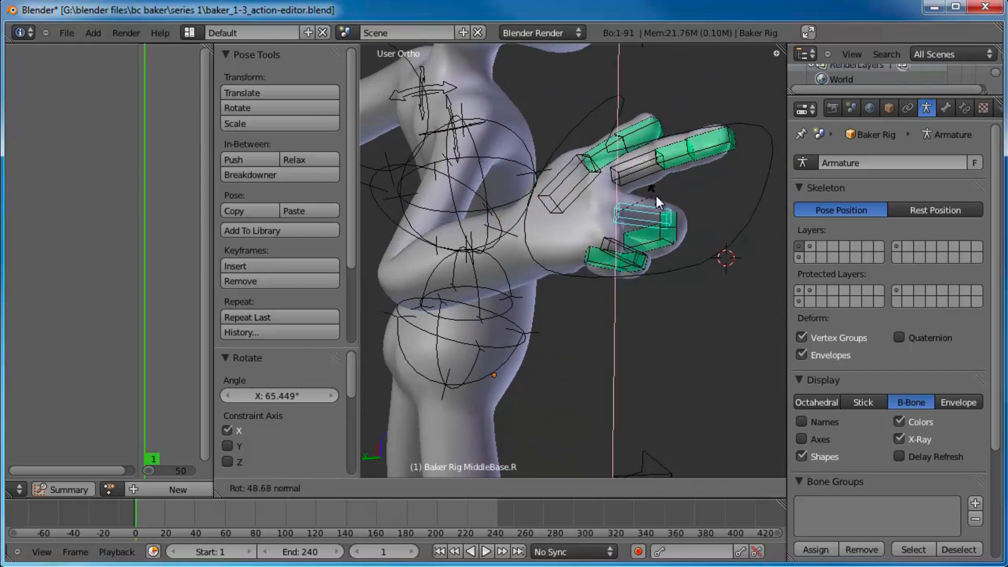
left_click(671, 197)
right_click(639, 161)
key("r")
key("x")
key("x")
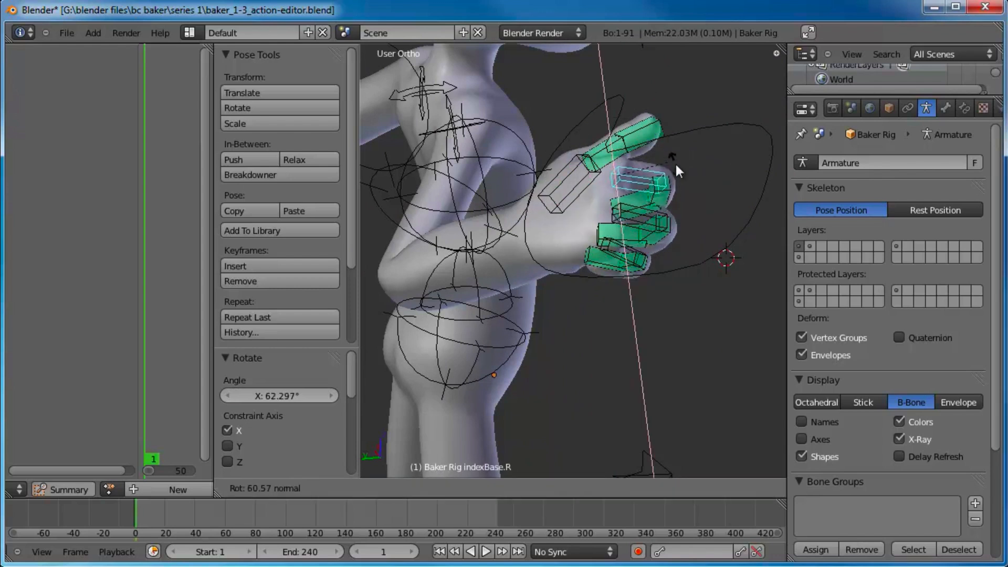
left_click(675, 161)
Fold the right thumb over the fist by rotating its base bone about -27° around its local X axis
middle_click_drag(675, 161, 575, 229)
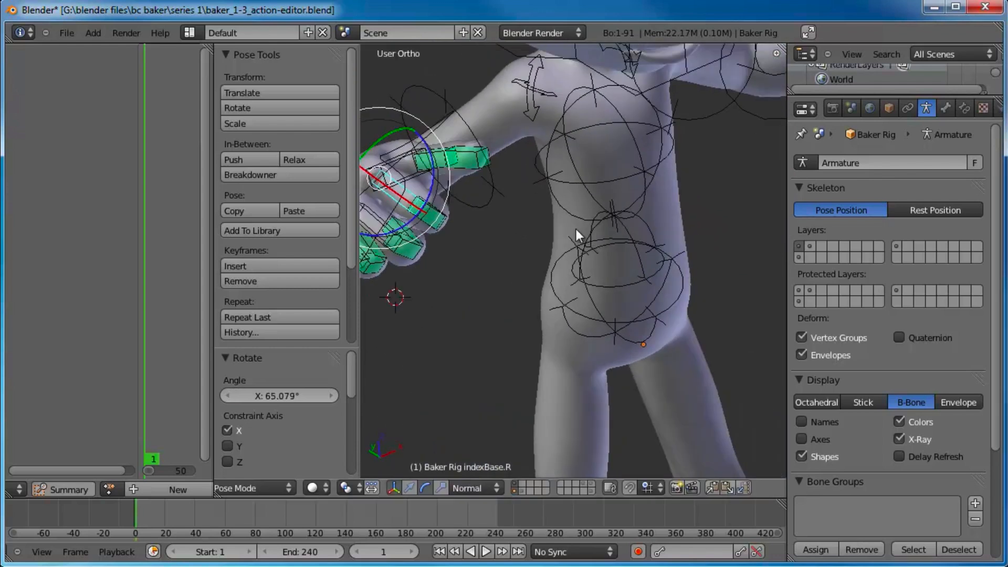
right_click(394, 164)
key("r")
key("x")
key("x")
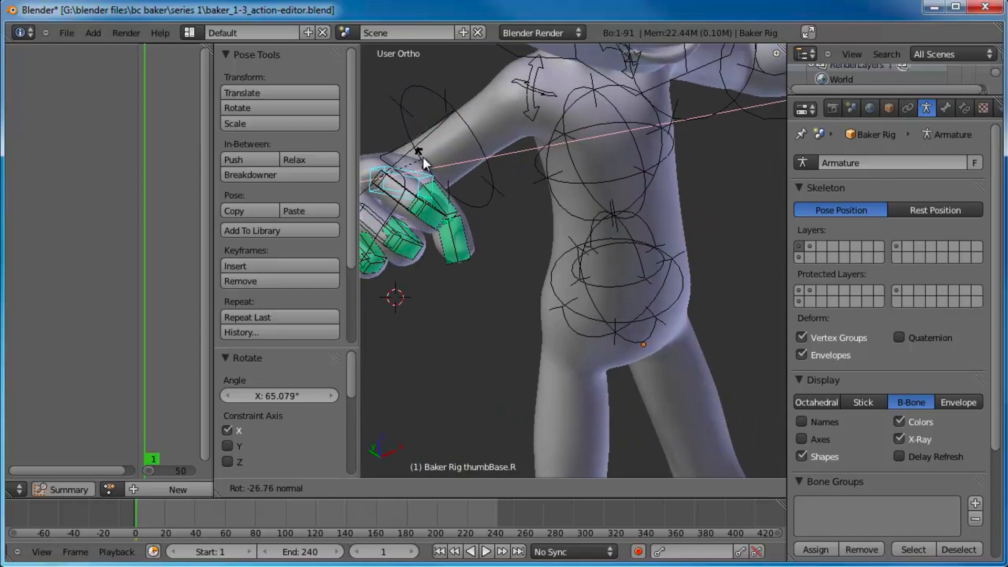
left_click(423, 156)
Copy the pose of the right hand's pinky, middle, index and thumb base bones and paste it flipped onto the left hand
middle_click_drag(532, 259, 679, 368, "shift")
scroll(651, 262, "up", 3)
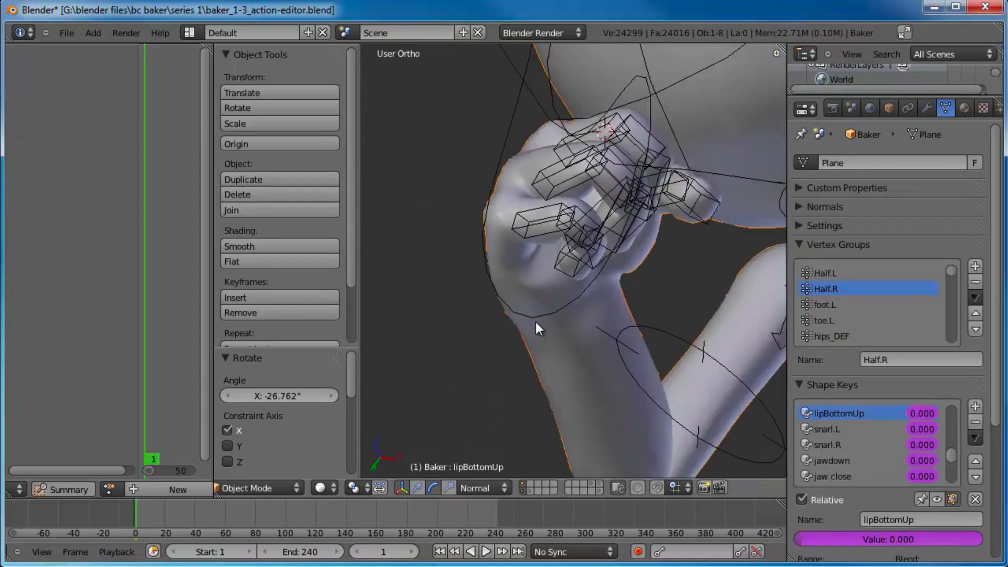
middle_click_drag(536, 322, 586, 268)
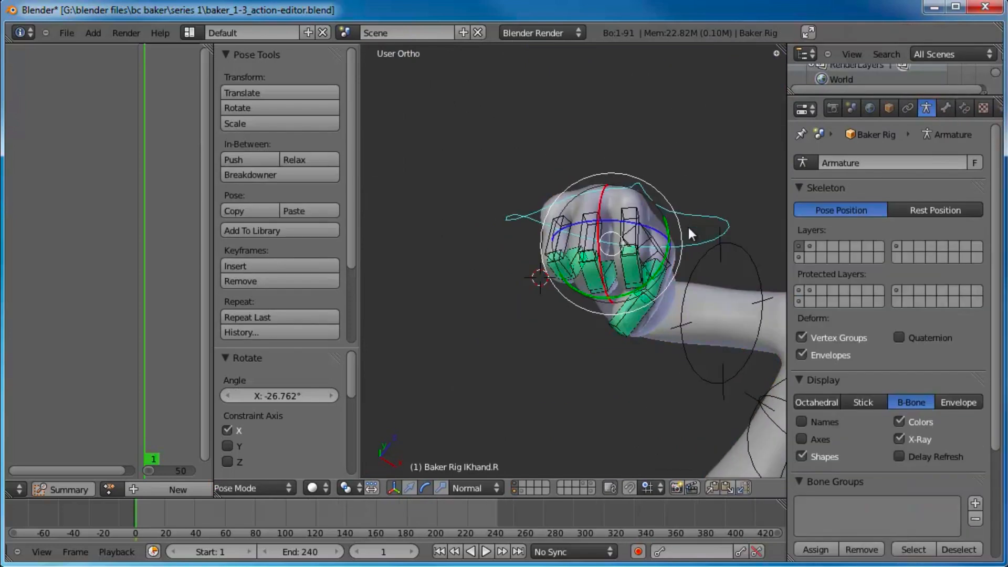
scroll(695, 240, "down", 4)
scroll(695, 239, "up", 4)
middle_click_drag(695, 239, 643, 275)
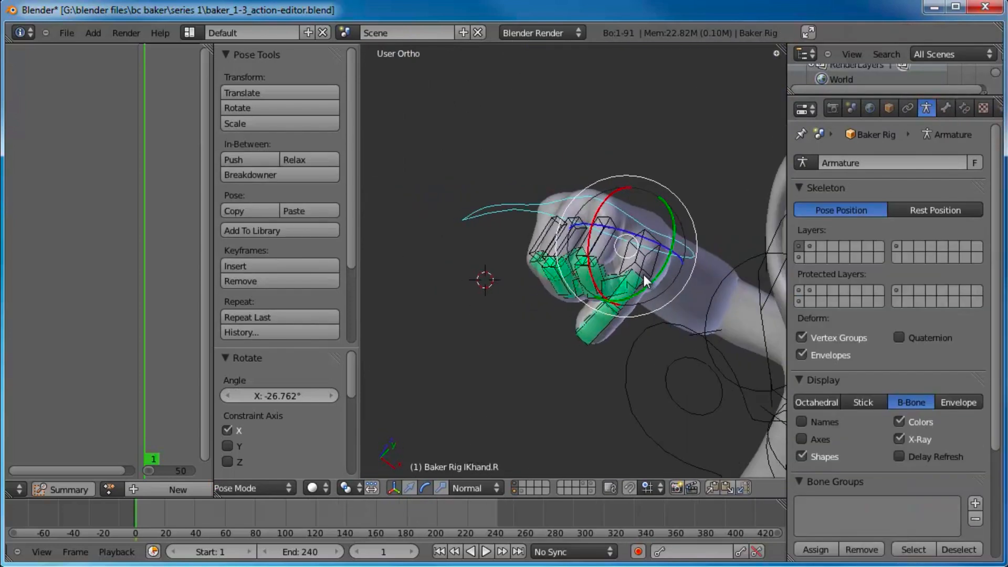
right_click(537, 237)
right_click(566, 244)
right_click(598, 245)
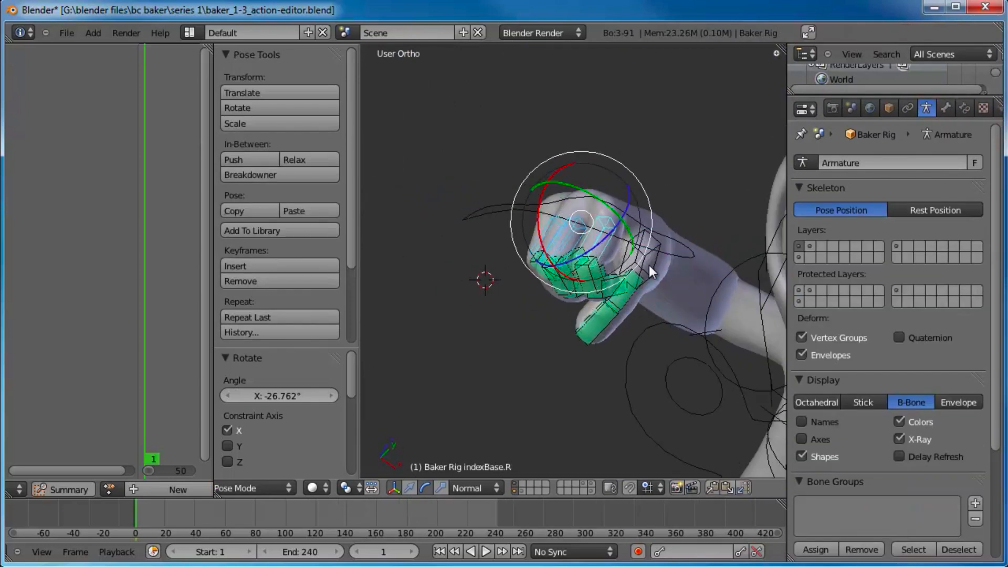
right_click(649, 265, "shift")
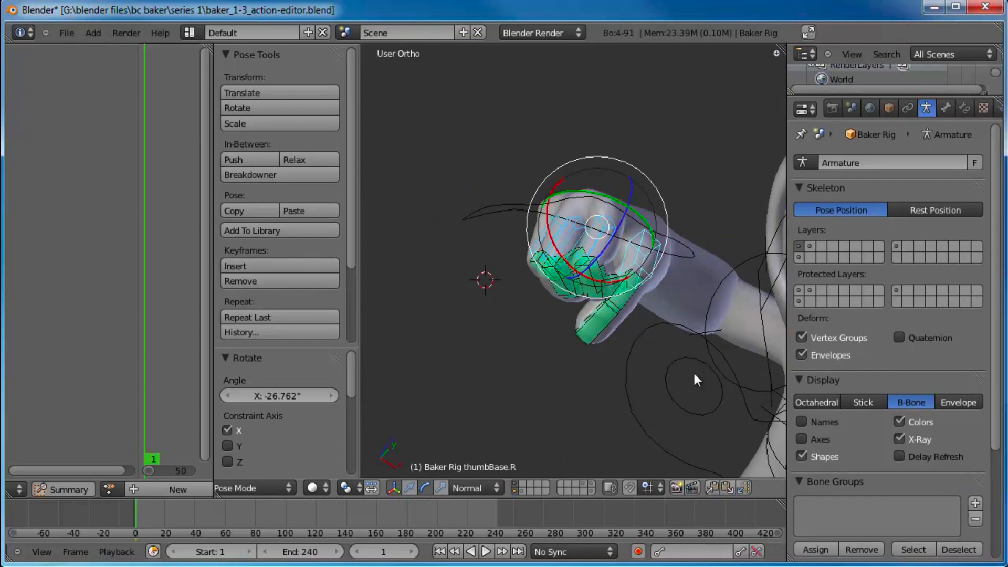
scroll(692, 370, "down", 3)
middle_click_drag(655, 319, 509, 181, "shift")
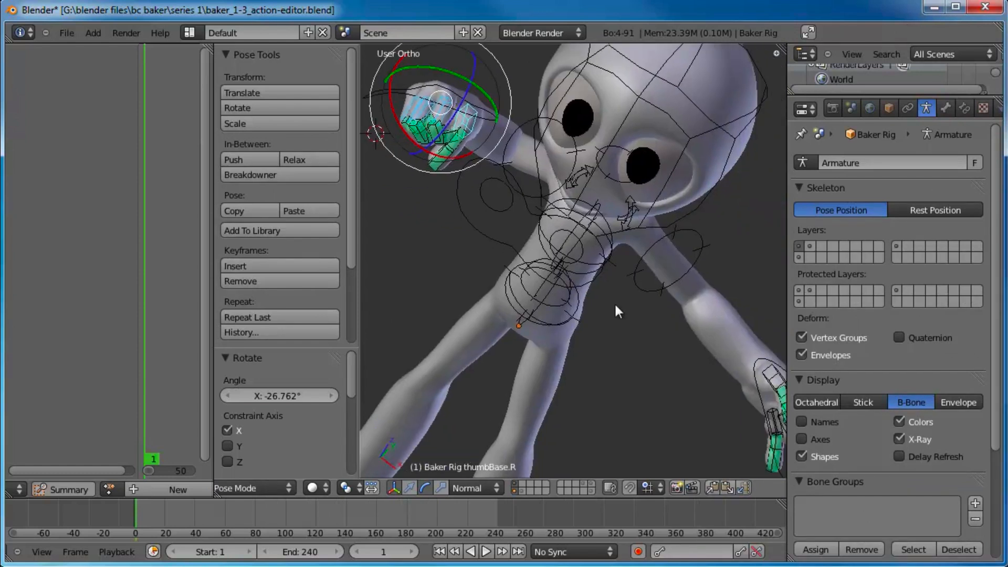
left_click(739, 489)
Raise the right hand control in front of the face and rotate it so the fist points upward beside the head
middle_click_drag(730, 451, 613, 338)
right_click(658, 237)
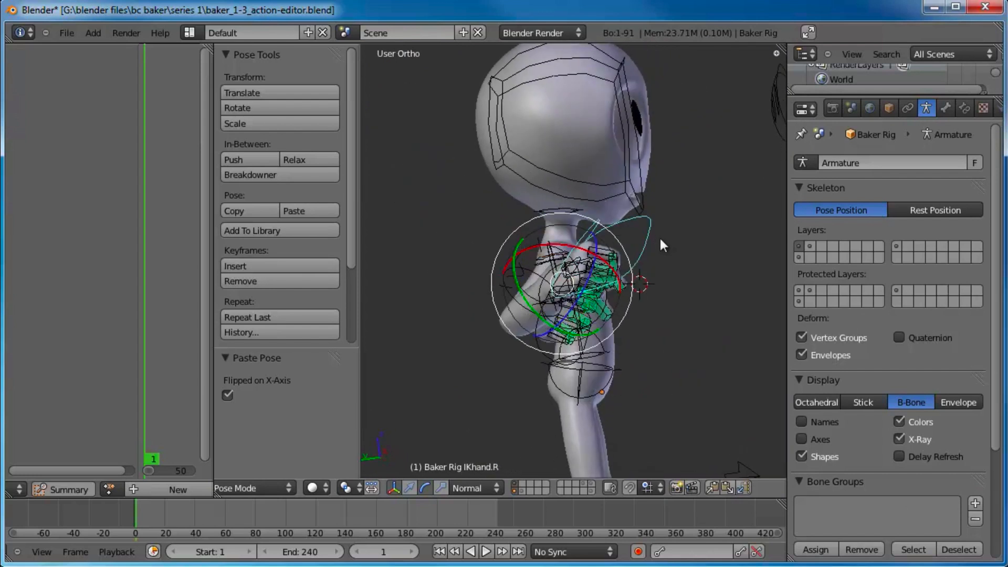
middle_click_drag(657, 237, 557, 262)
key("g")
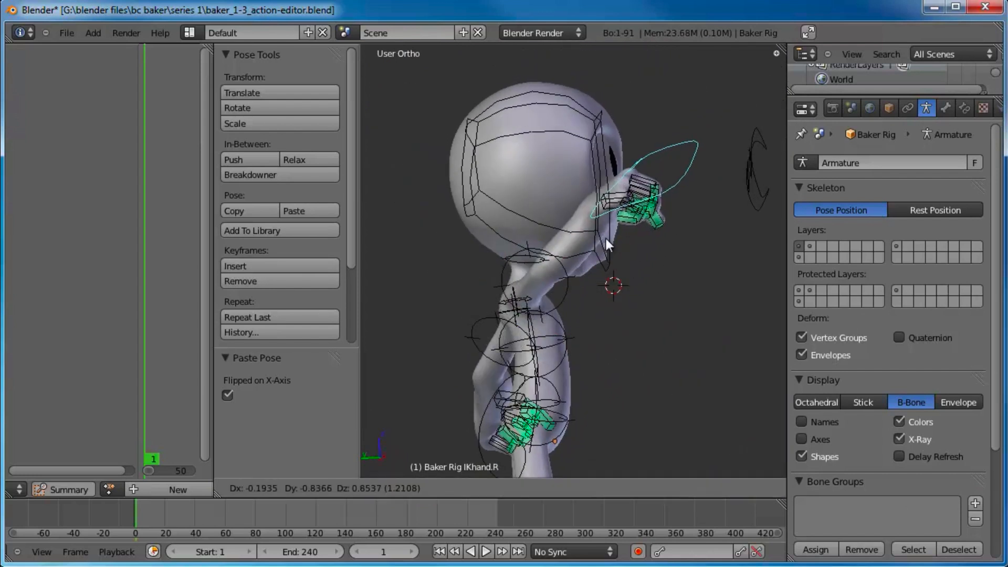
left_click(623, 209)
middle_click_drag(683, 198, 511, 201)
key("g")
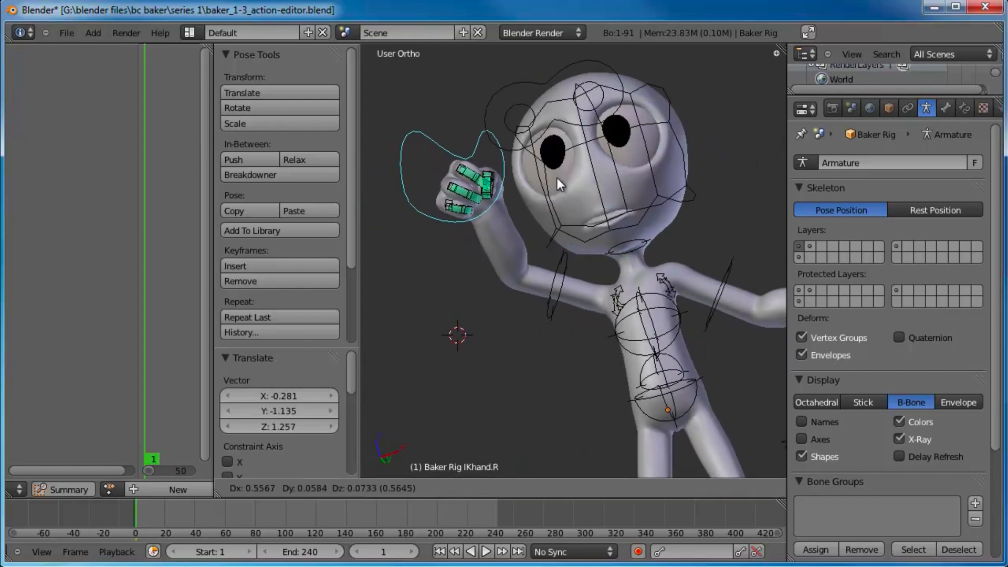
left_click(572, 150)
key("r")
key("g")
left_click(647, 168)
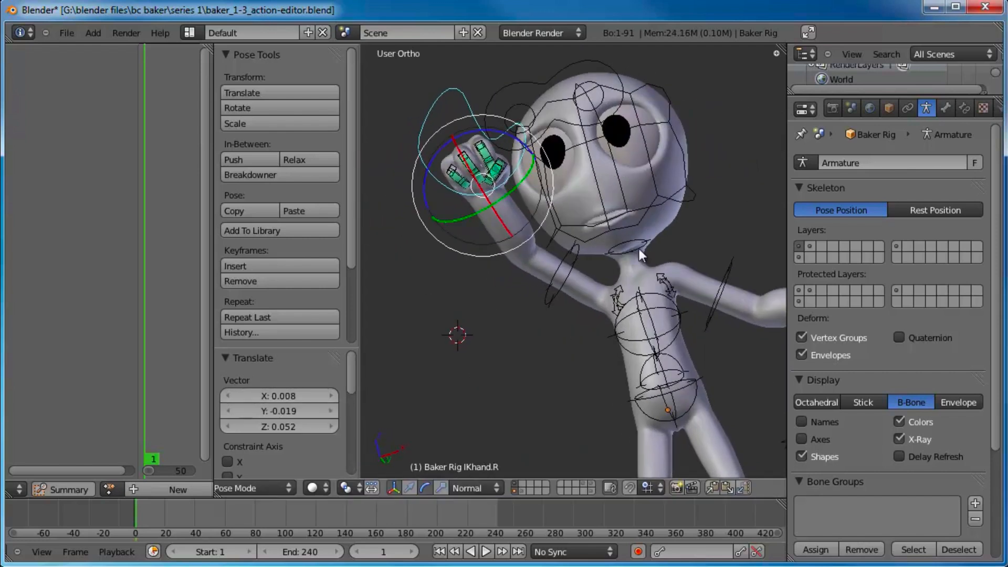
Tilt the head back with a free trackball rotation of the head bone
right_click(638, 249)
right_click(622, 211)
key("r")
key("r")
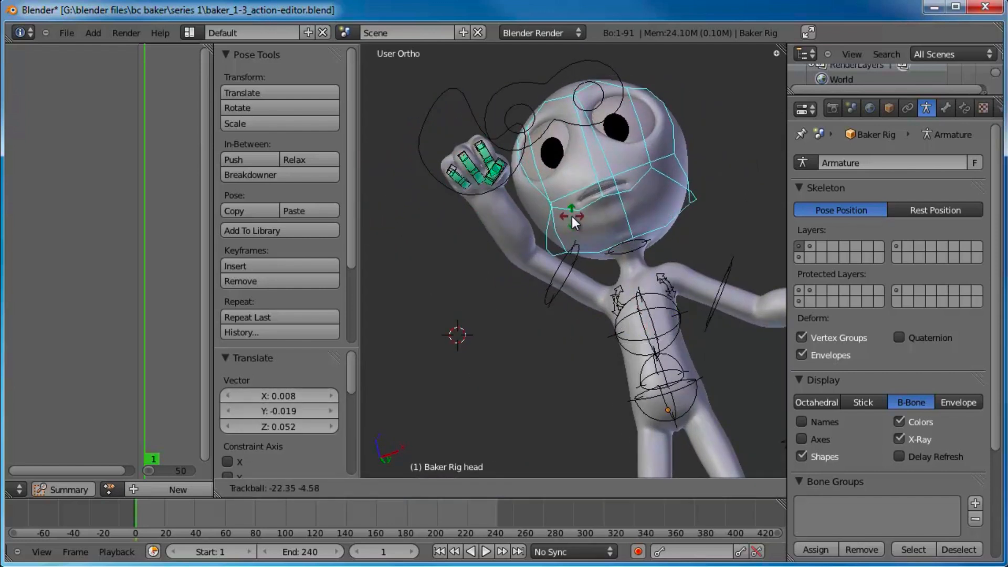
left_click(572, 216)
Arch the torso backward by rotating the spine bone about -8° in the side view
middle_click_drag(515, 253, 594, 304)
right_click(569, 322)
key("r")
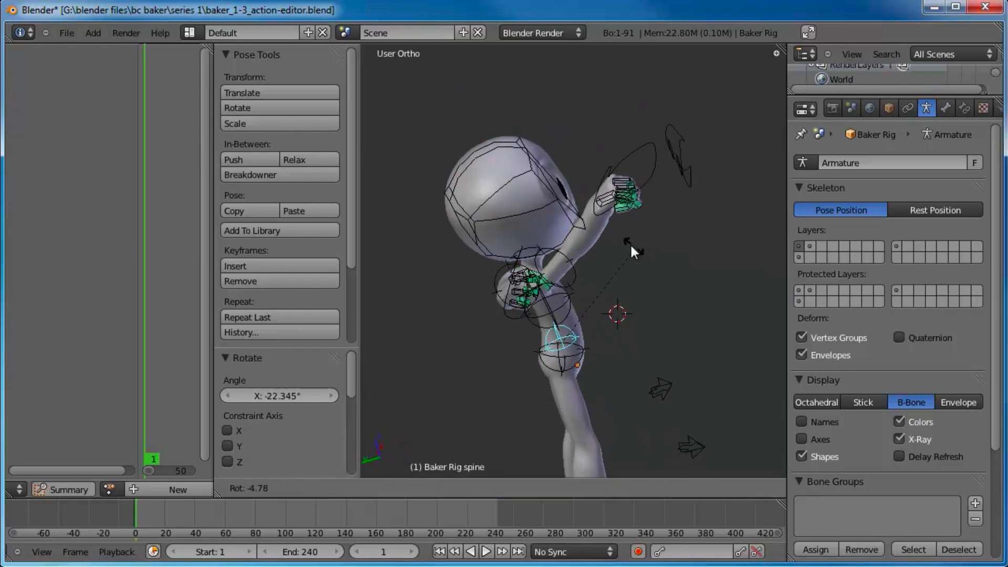
left_click(628, 243)
Reposition the right hand control nearer the head, rotate it and fine-tune its placement from the front
right_click(649, 165)
key("g")
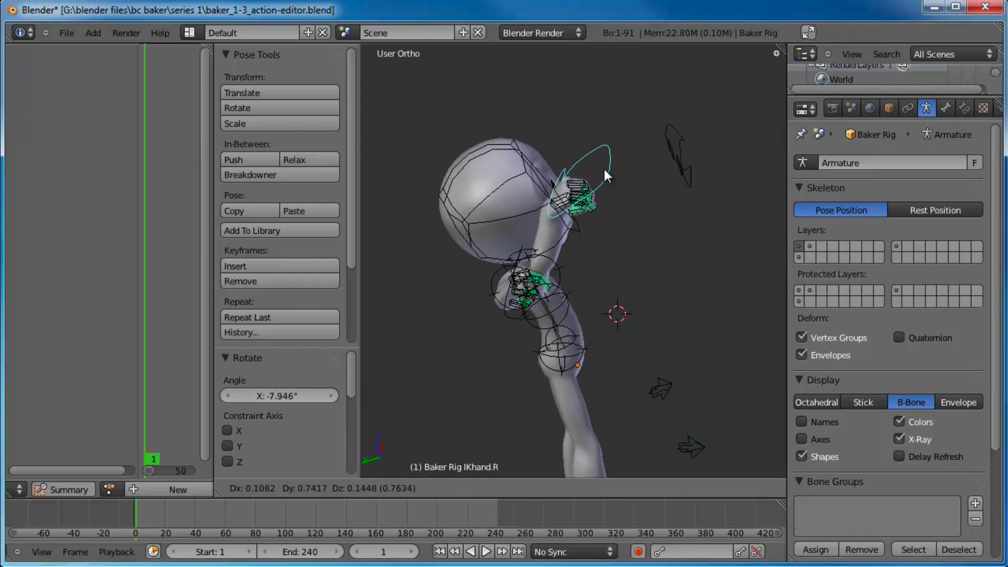
left_click(603, 167)
key("r")
left_click(608, 112)
key("g")
left_click(606, 121)
middle_click_drag(607, 120, 534, 344)
key("g")
left_click(550, 328)
scroll(587, 323, "down", 2)
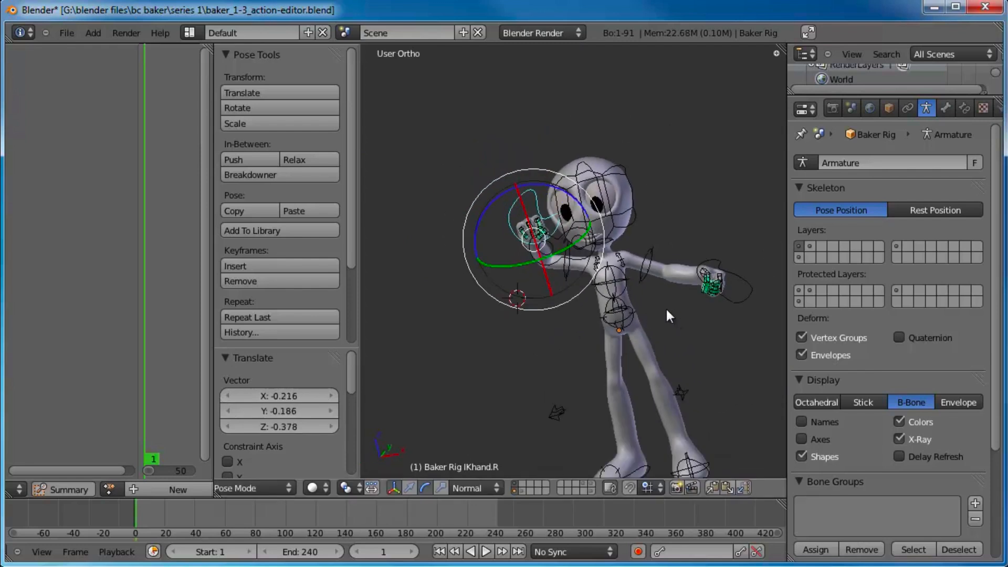
Lower the left hand control toward the hip and rotate it so the fist hangs beside the body
middle_click_drag(666, 309, 612, 284, "shift")
right_click(694, 260)
key("g")
left_click(675, 285)
key("r")
key("r")
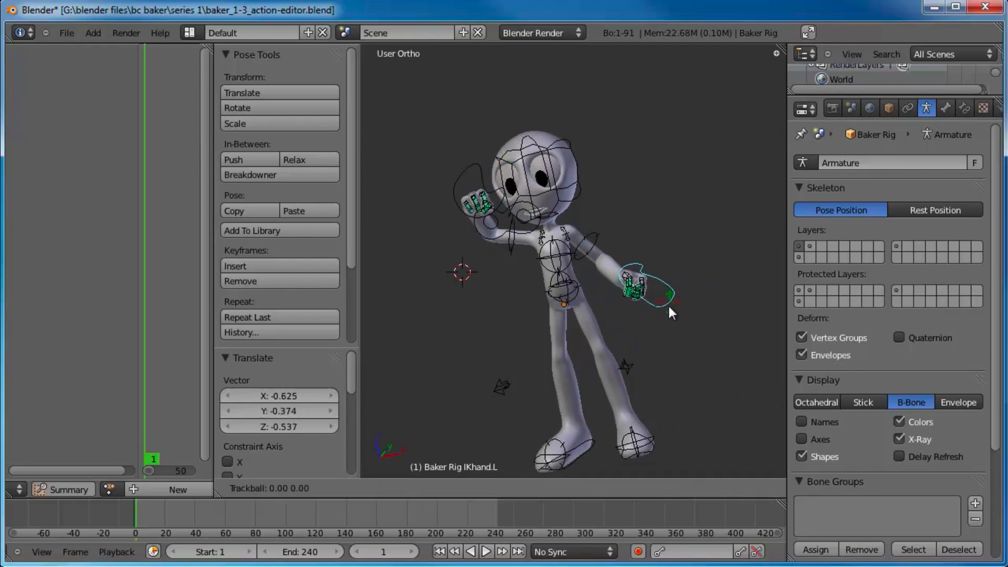
left_click(657, 332)
key("r")
left_click(716, 279)
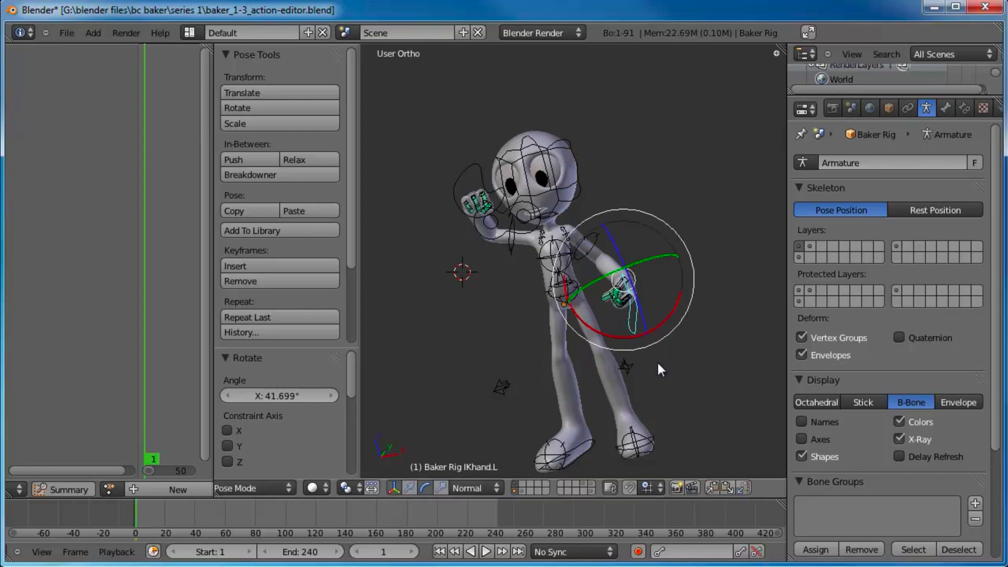
Lift the right foot control to bend the knee and rotate the foot so its toes point downward
middle_click_drag(600, 430, 629, 304, "shift")
right_click(617, 317)
key("g")
left_click(618, 288)
key("r")
key("r")
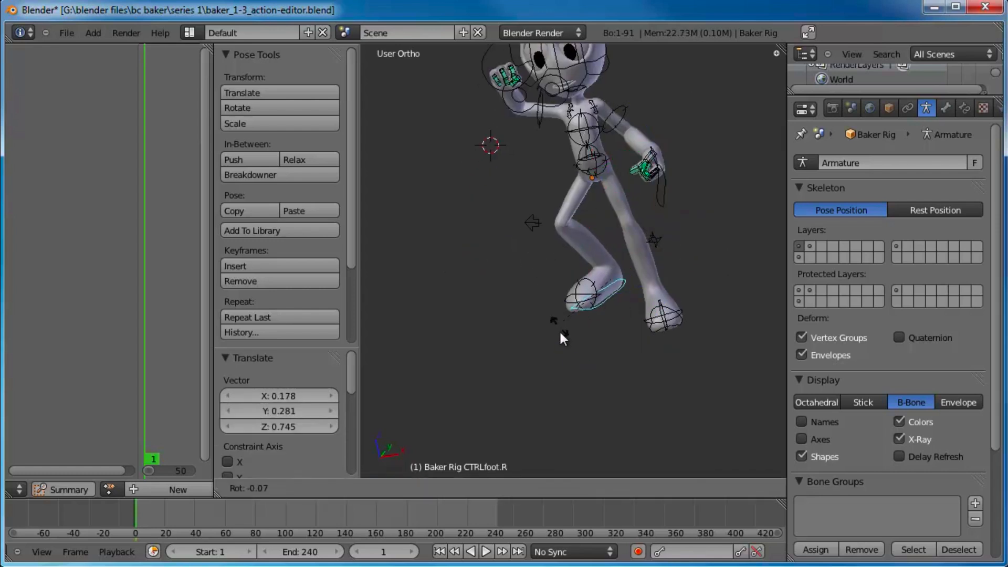
left_click(713, 278)
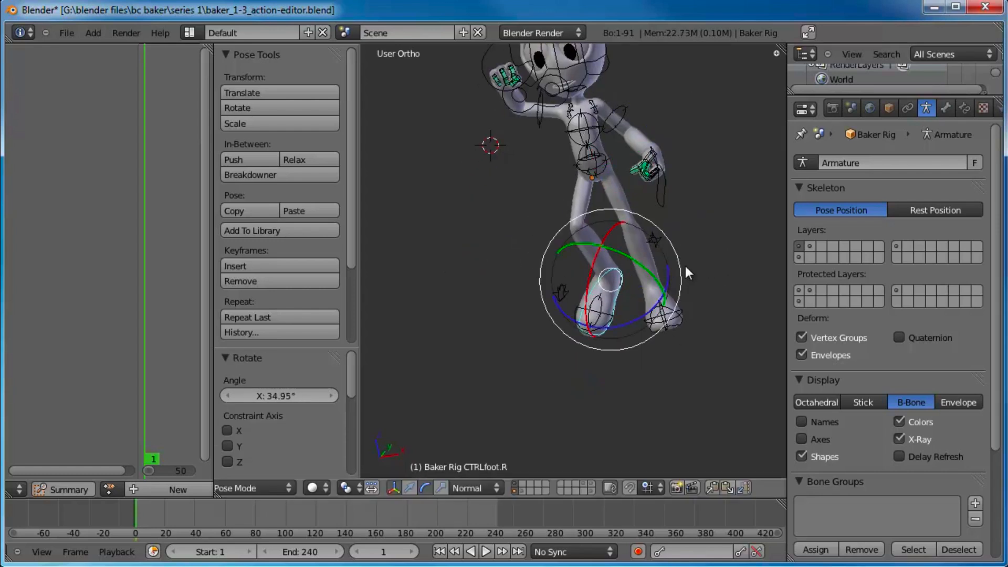
key("r")
left_click(669, 229)
Rotate the left foot control about -47° in the side view so its toes point down, and raise it slightly
right_click(641, 220)
middle_click_drag(714, 184, 628, 206)
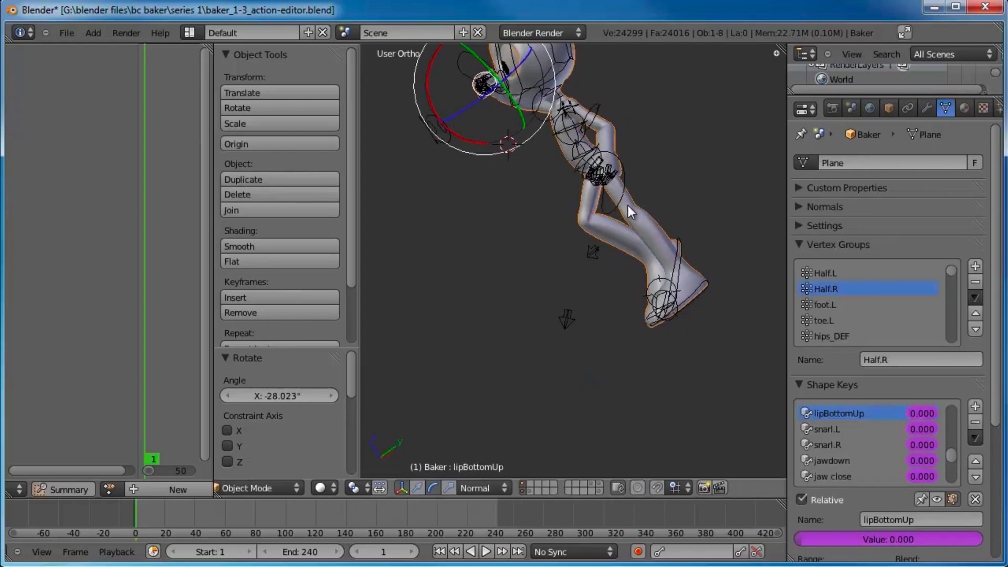
right_click(675, 289)
key("r")
left_click(700, 215)
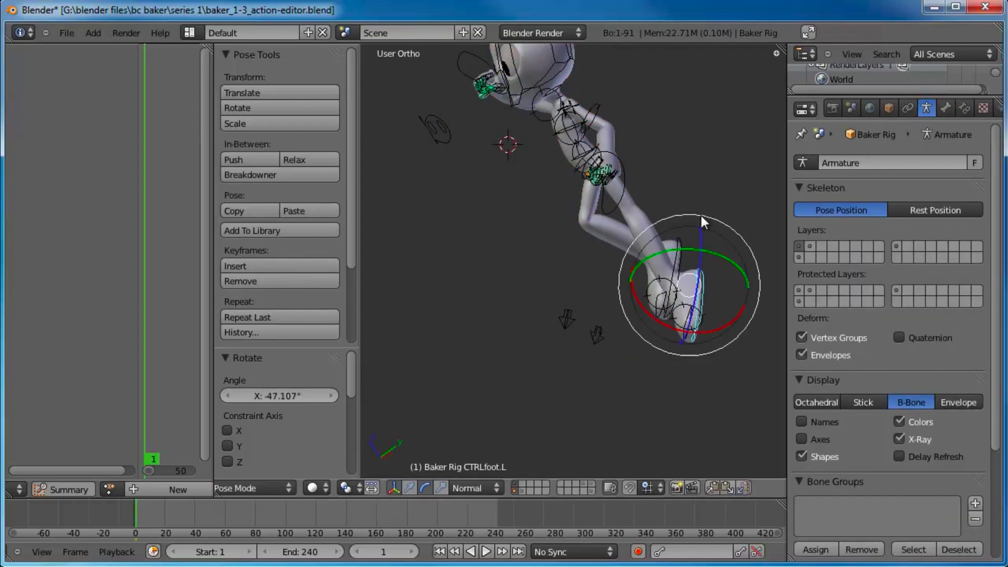
key("g")
left_click(697, 208)
Raise the right foot control further, rotate it about -34° and nudge it into place behind the left leg
right_click(677, 237)
key("g")
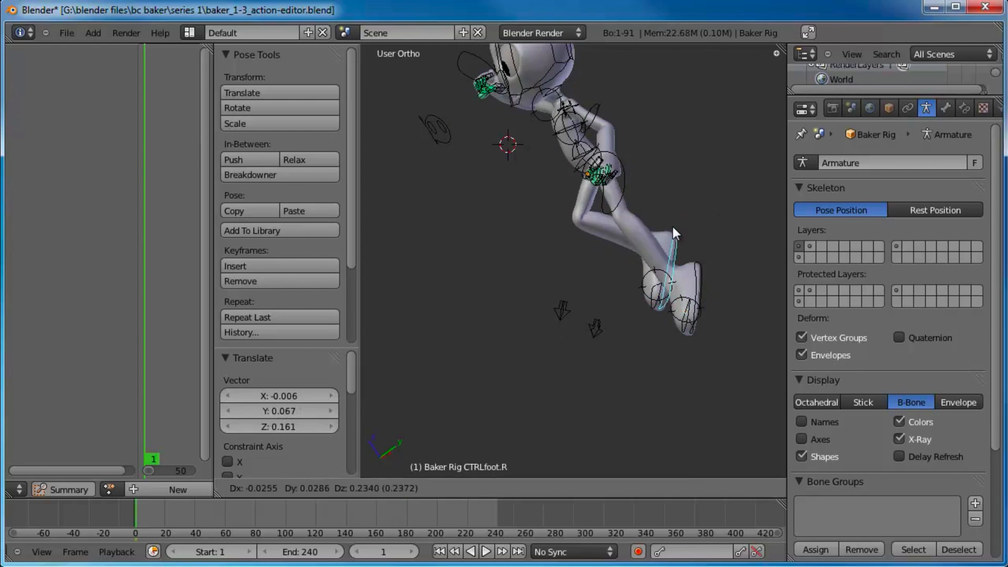
left_click(669, 220)
key("r")
left_click(700, 171)
key("g")
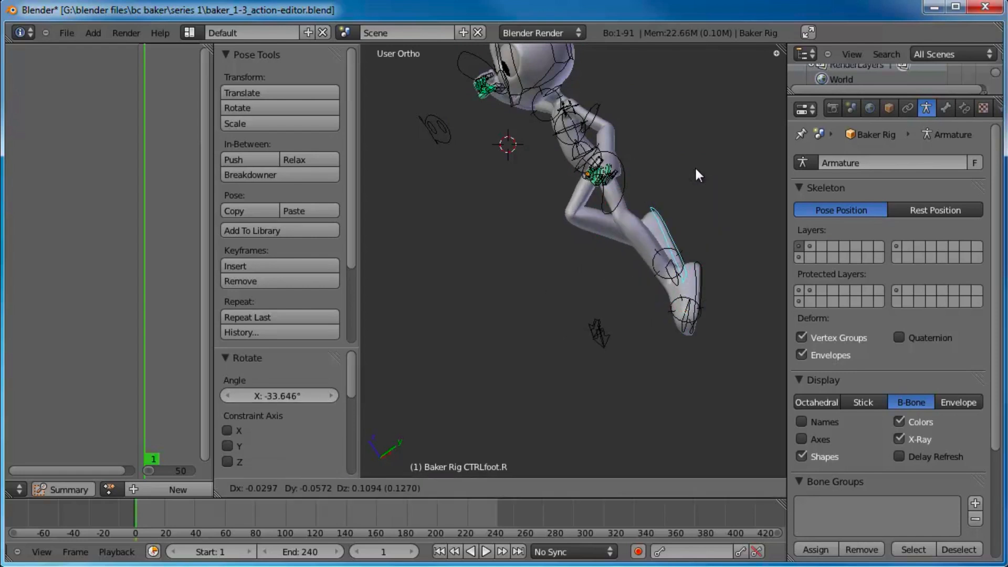
left_click(694, 166)
Move the eyeLOOK control by about X -0.075, Y 0.668, Z 1.590 to aim the eyes forward and upward
middle_click_drag(694, 166, 644, 303)
right_click(705, 160)
key("g")
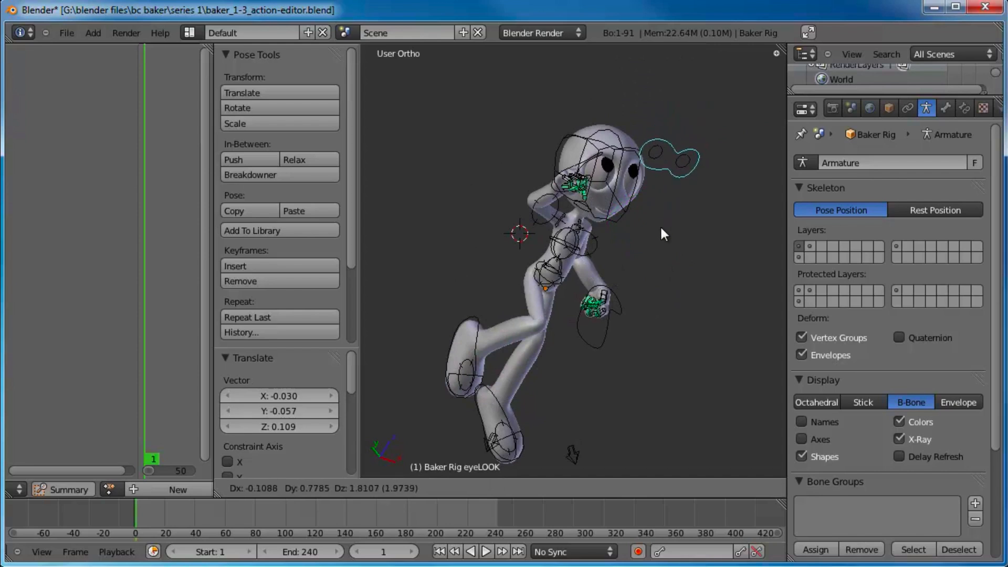
left_click(651, 252)
middle_click_drag(647, 259, 546, 234)
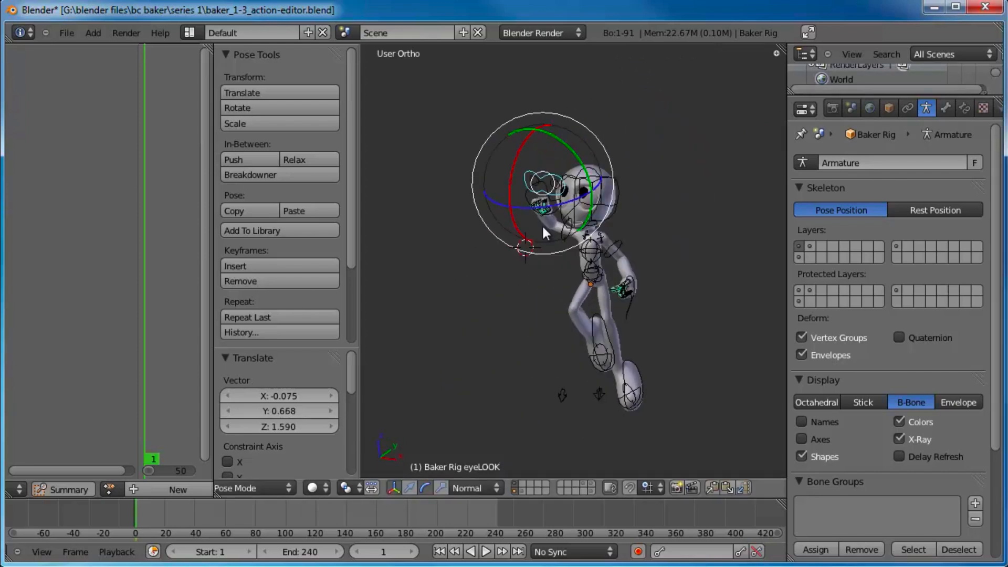
Box-select all the rig's control bones, add their pose to the pose library as a new pose named Flight, and deselect everything
key("a")
key("b")
left_click_drag(707, 102, 500, 444)
scroll(658, 316, "up", 1)
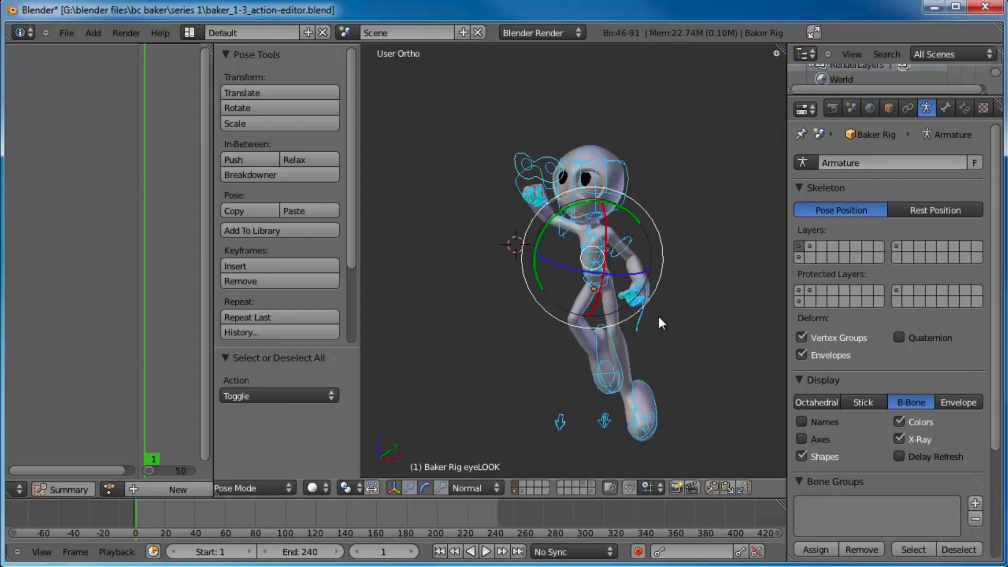
scroll(658, 317, "up", 1)
key("shift+l")
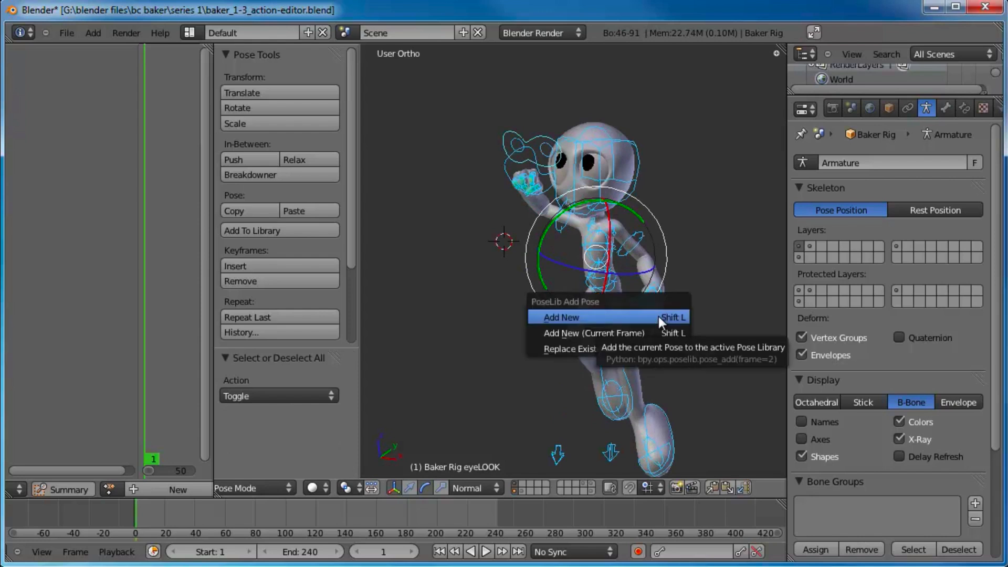
left_click(658, 316)
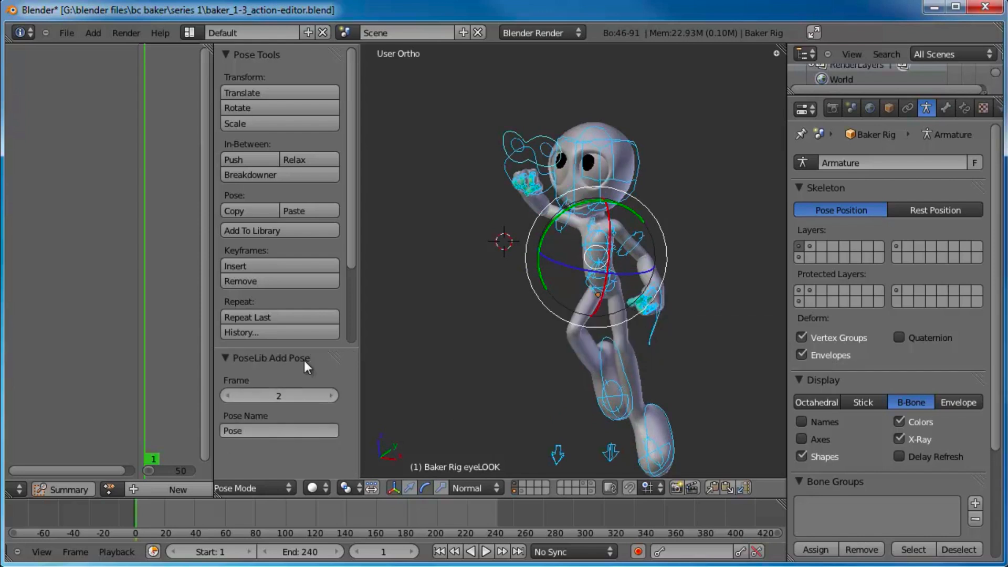
left_click(247, 431)
type("Flight")
key("Return")
key("a")
middle_click_drag(556, 313, 561, 304, "shift")
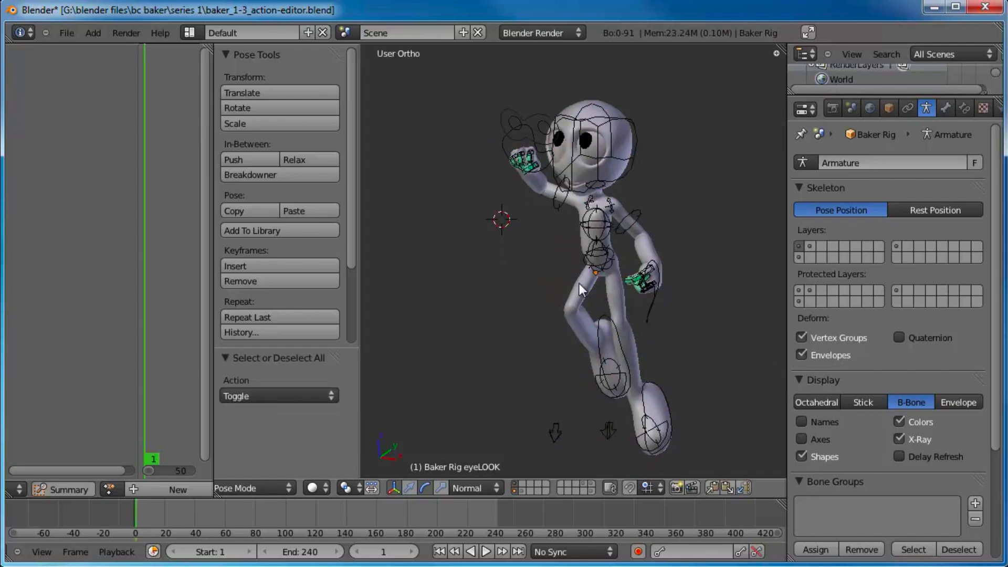
Select all the rig's control bones, clear their location and rotation to restore the rest pose, and deselect everything
key("a")
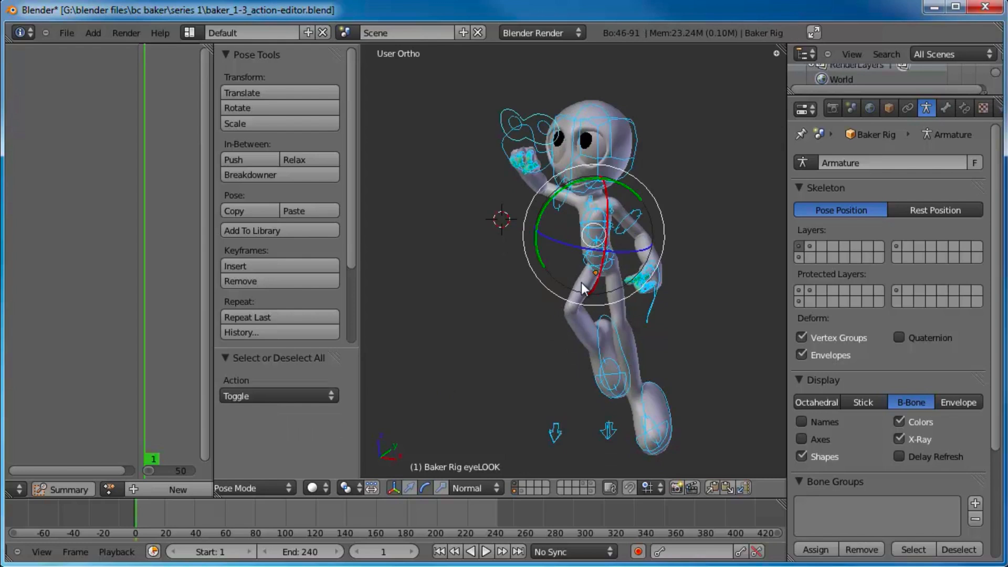
key("alt+g")
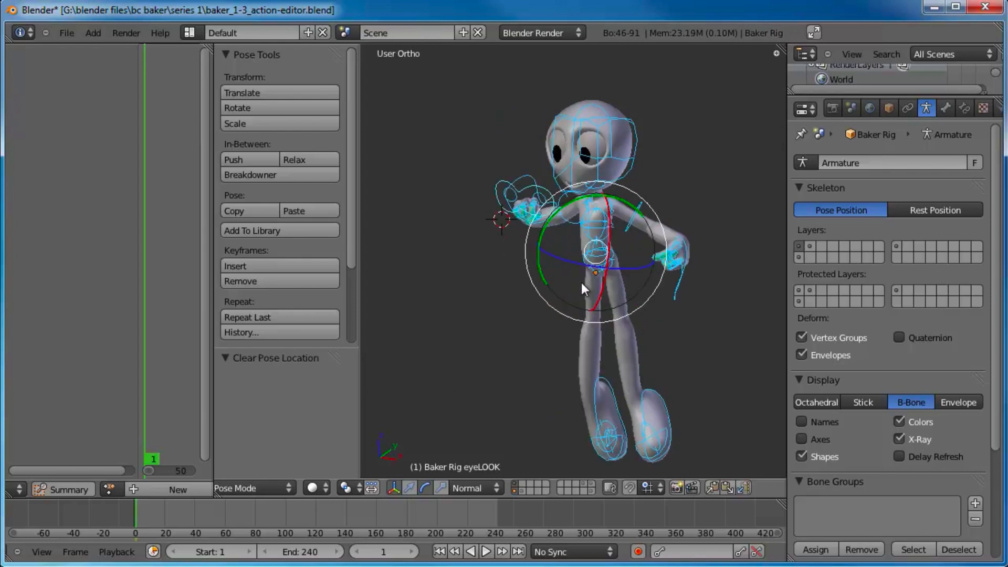
key("alt+r")
key("a")
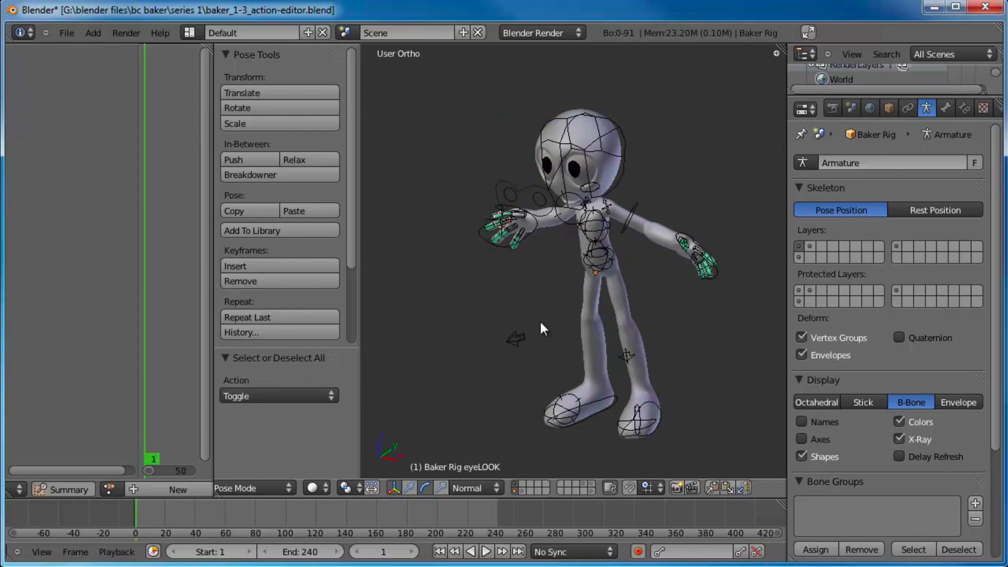
middle_click_drag(540, 320, 603, 282)
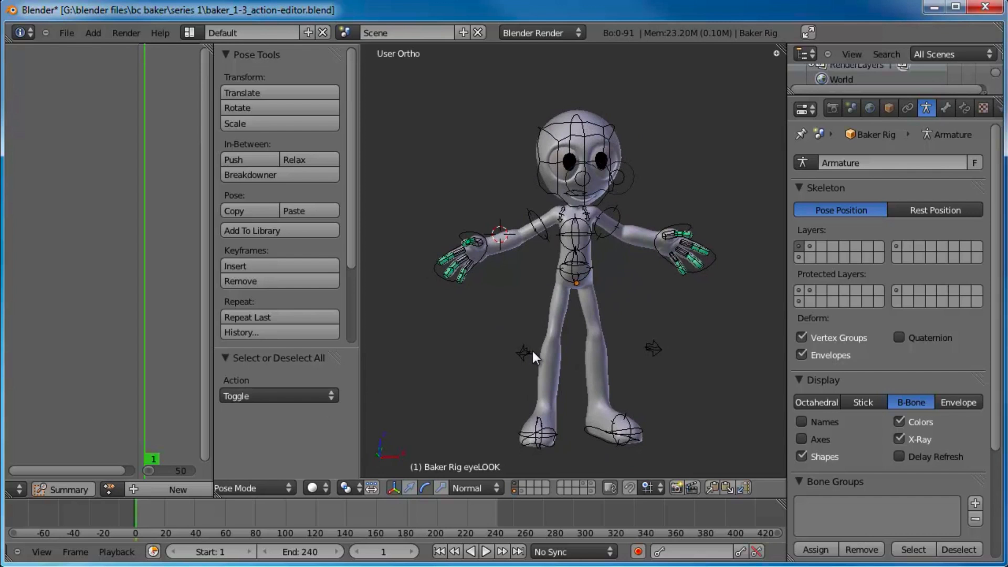
Browse the pose library, switching back and forth between Sitting Down and Flight, and apply the Flight pose to the rig
key("ctrl+l")
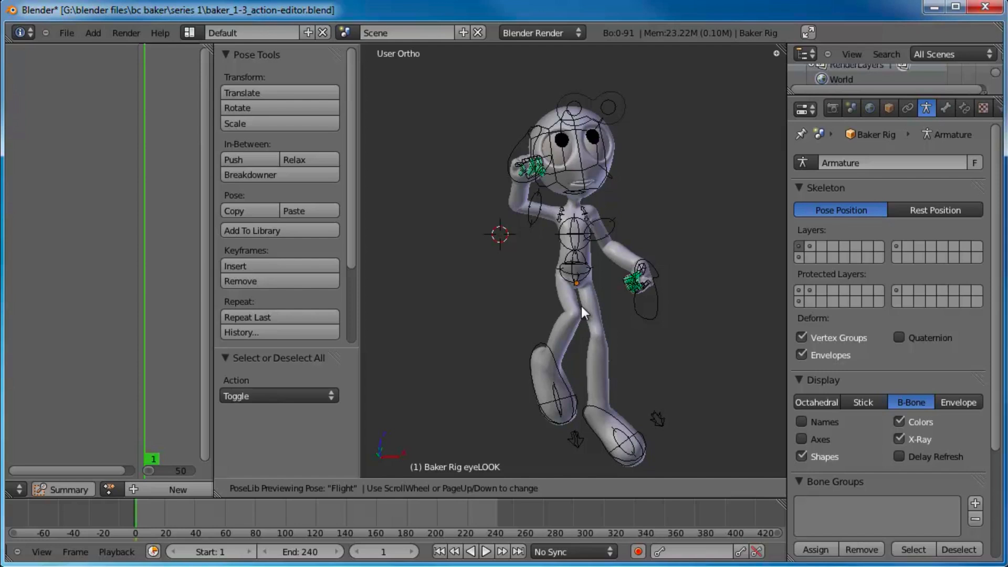
scroll(581, 306, "down", 1)
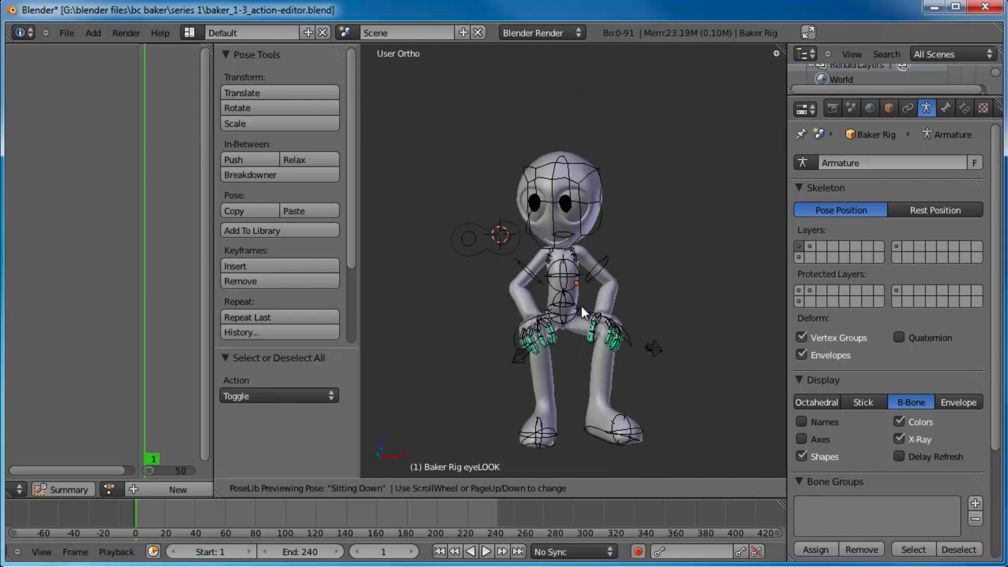
scroll(581, 307, "up", 1)
scroll(581, 307, "down", 1)
scroll(582, 306, "up", 1)
scroll(581, 307, "down", 1)
scroll(581, 306, "up", 1)
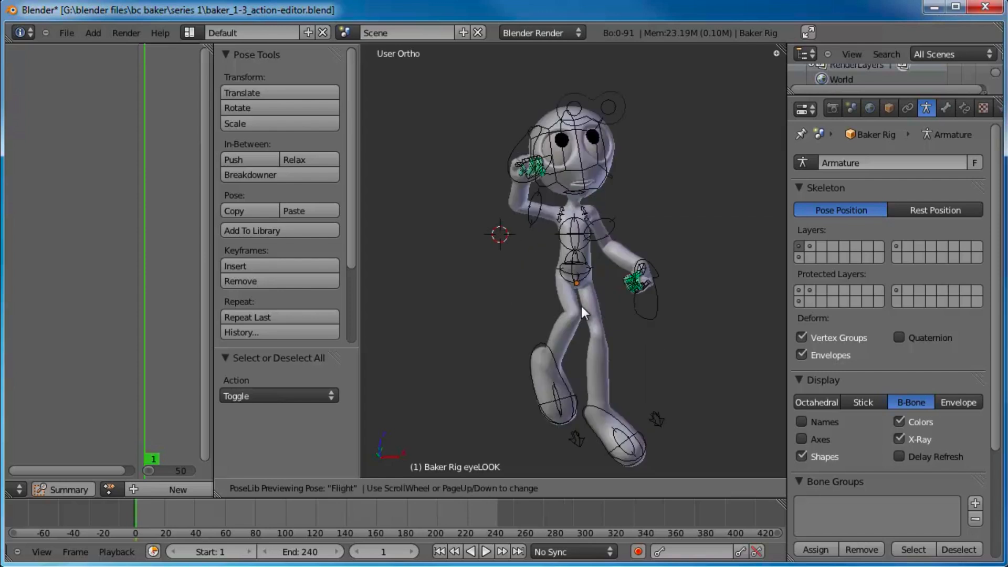
scroll(581, 306, "down", 1)
scroll(581, 306, "up", 1)
left_click(581, 307)
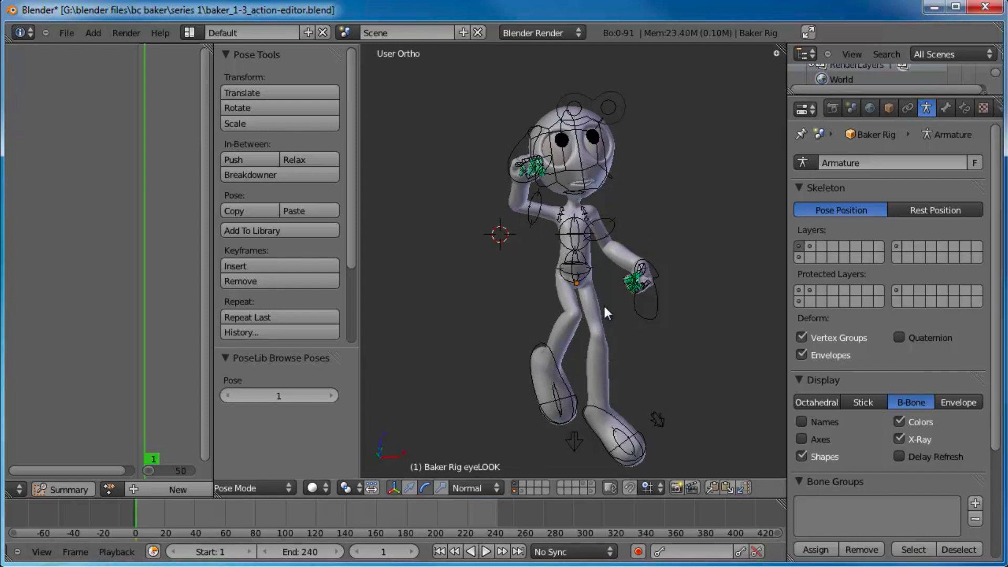
Enable automatic keyframe insertion and apply the Flight pose from the pose library to key it at frame 1
middle_click_drag(658, 288, 632, 301)
middle_click_drag(641, 347, 663, 355)
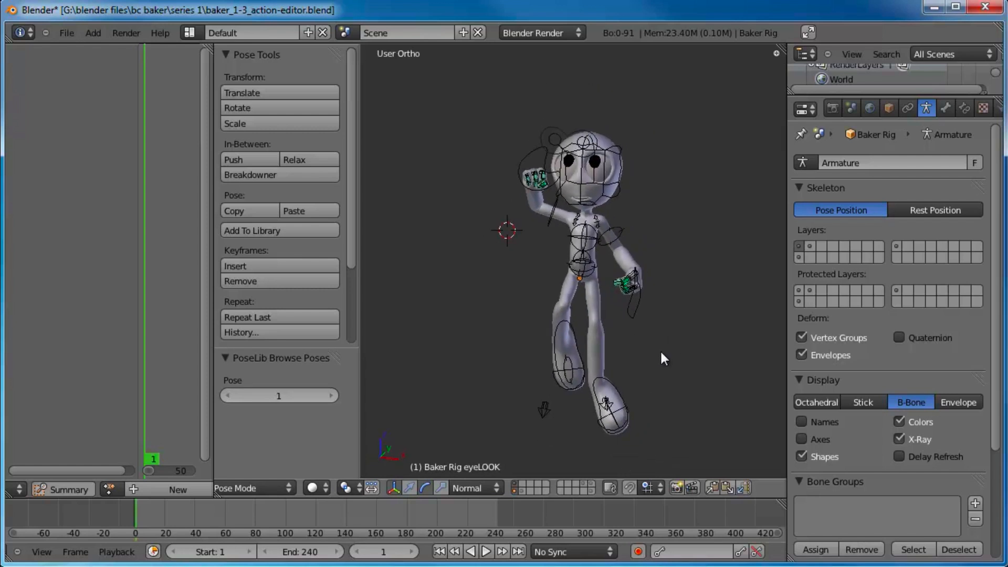
left_click(638, 552)
key("ctrl+l")
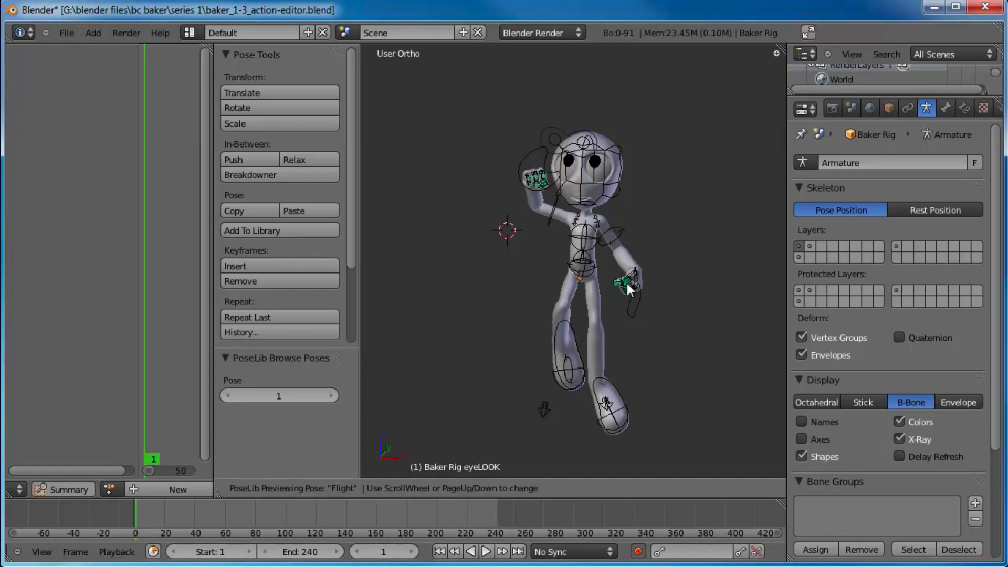
scroll(627, 282, "down", 4)
key("Return")
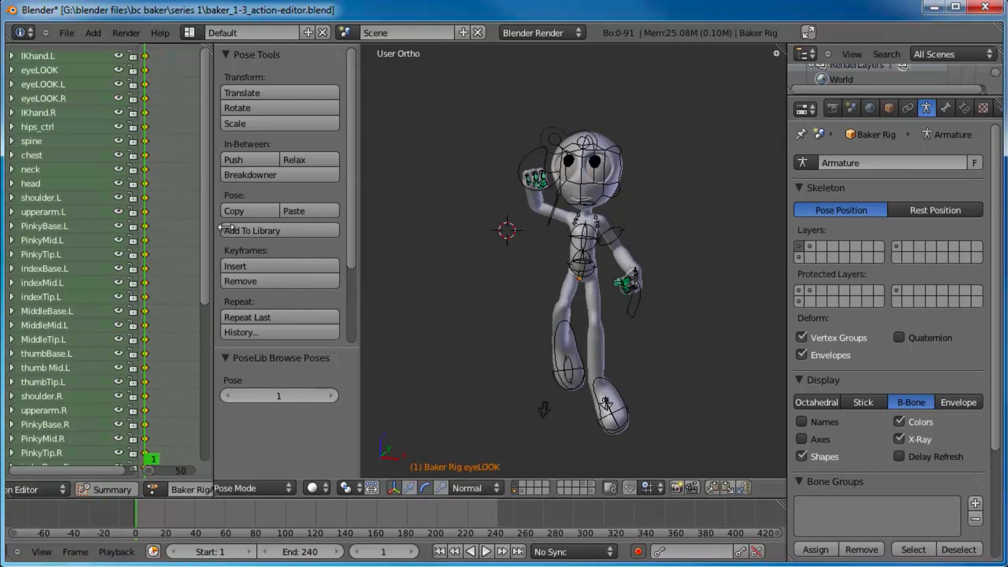
Widen the Action Editor and rename the rig's new action as Sit to fly
left_click_drag(227, 228, 379, 228)
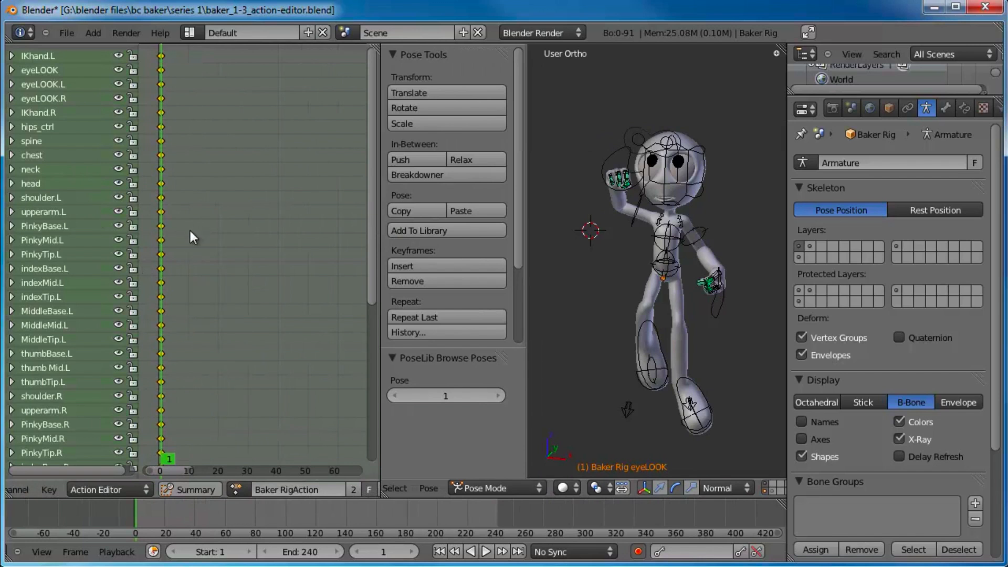
left_click(330, 492)
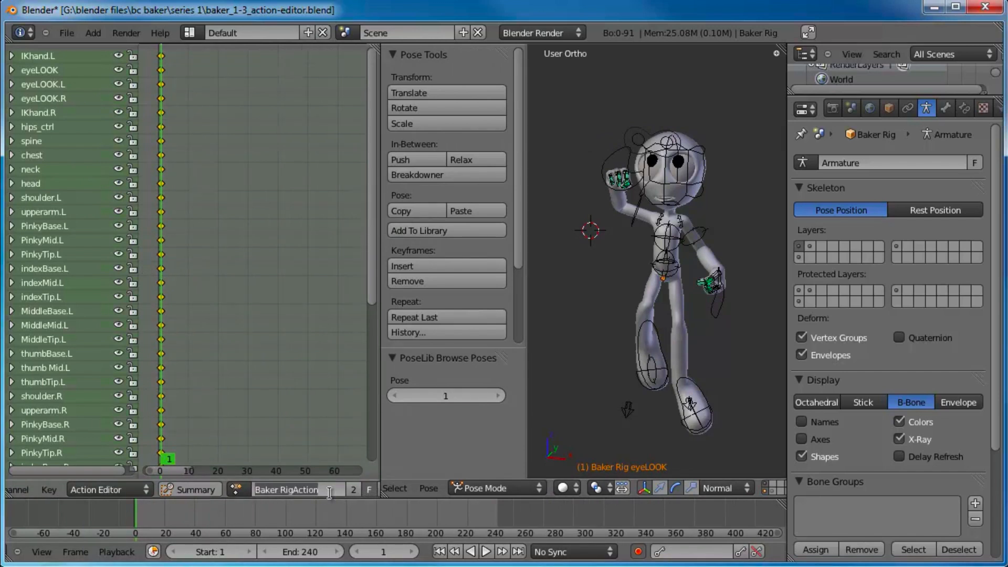
type("Sit do fly")
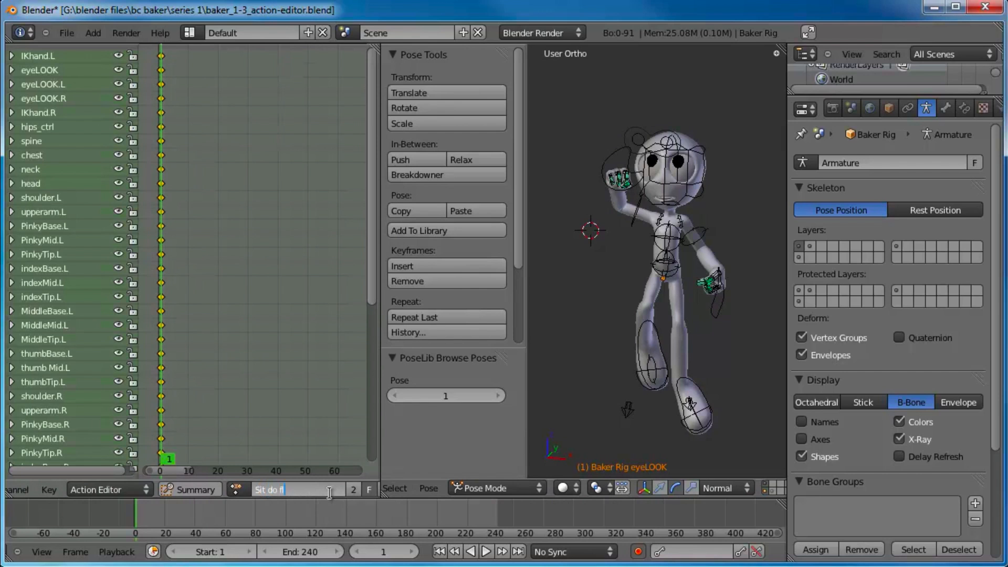
key("Return")
left_click(275, 491)
left_click_drag(268, 489, 272, 489)
type("t")
key("Return")
scroll(301, 487, "up", 2)
Rename the rig's action as Fly to sit
left_click(302, 487)
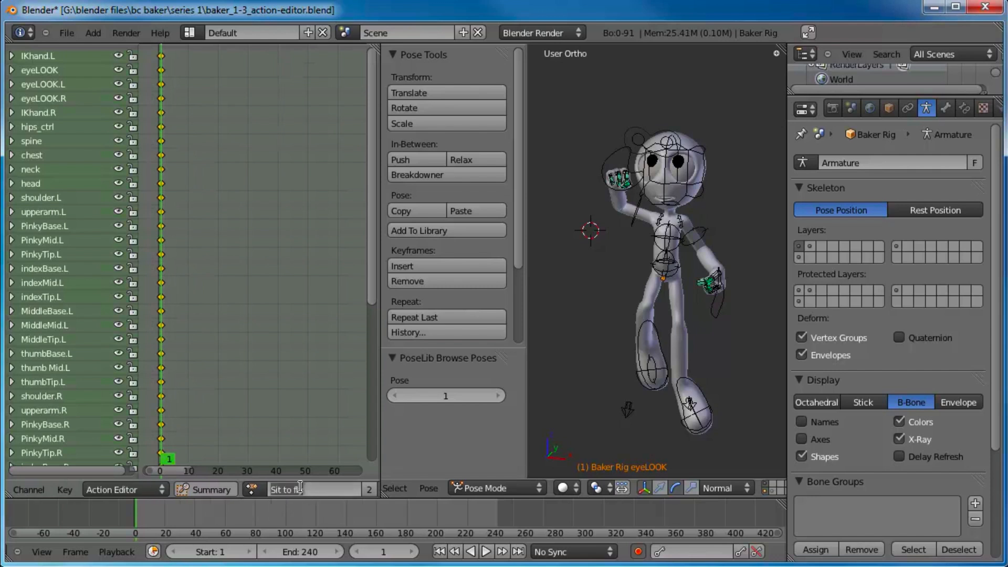
type("Fly to sit")
key("Return")
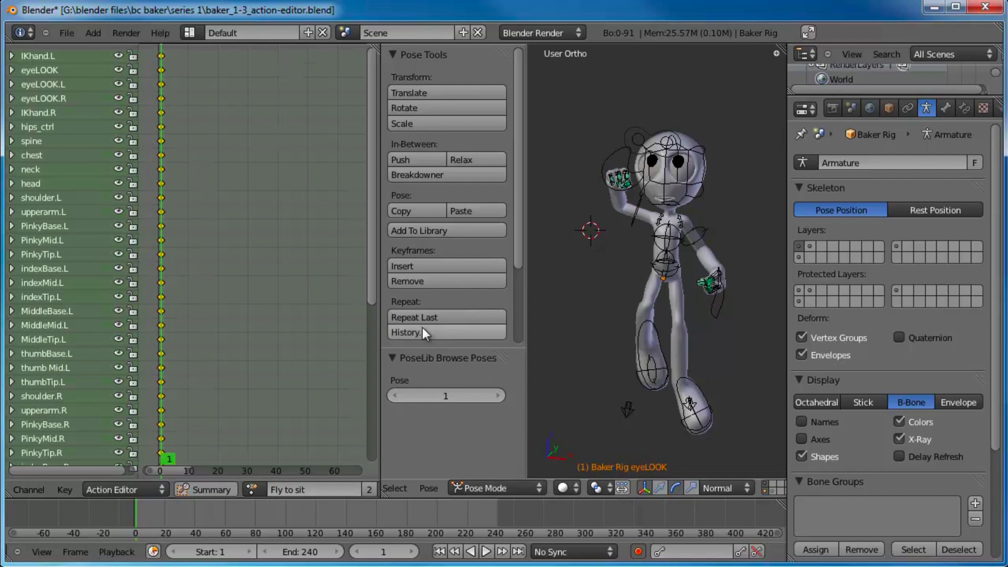
Go to frame 20 and apply the Sitting Down pose from the pose library to key it there
left_click_drag(161, 342, 218, 348)
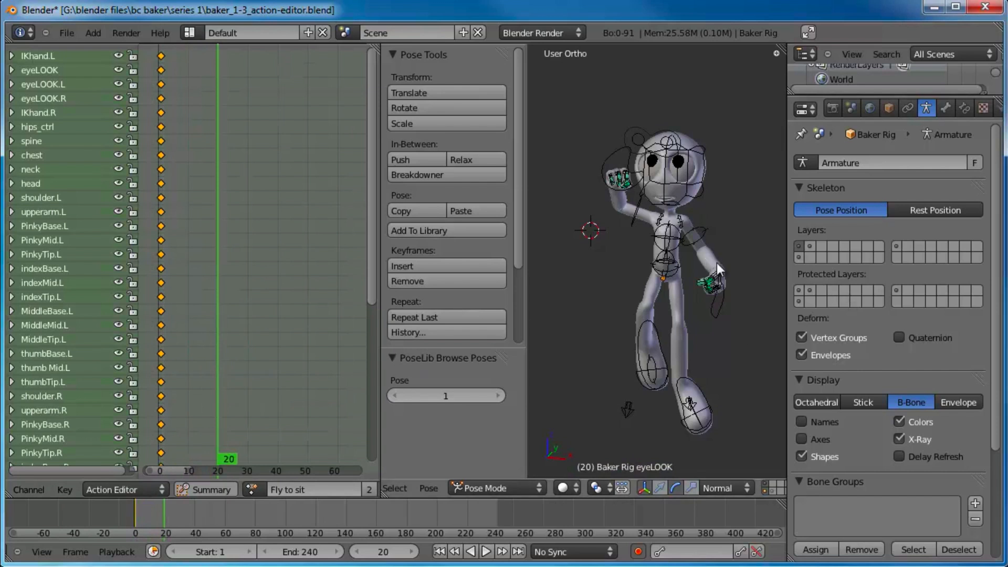
key("ctrl+l")
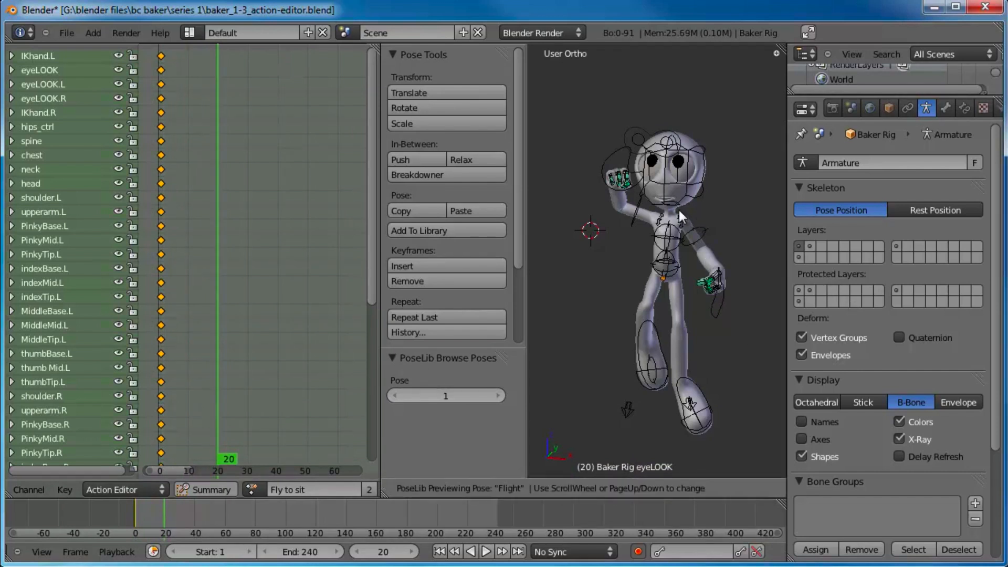
scroll(679, 210, "down", 1)
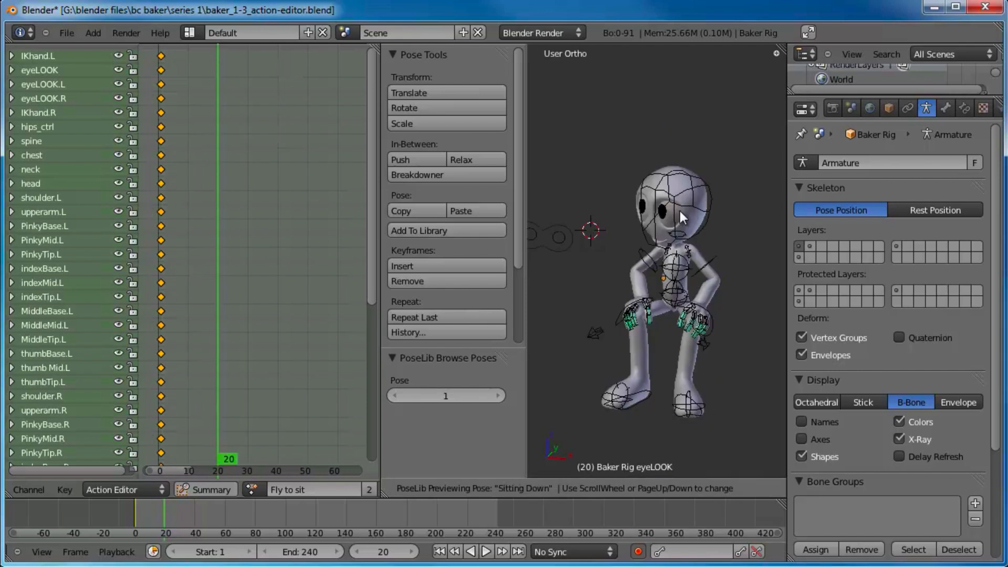
left_click(679, 209)
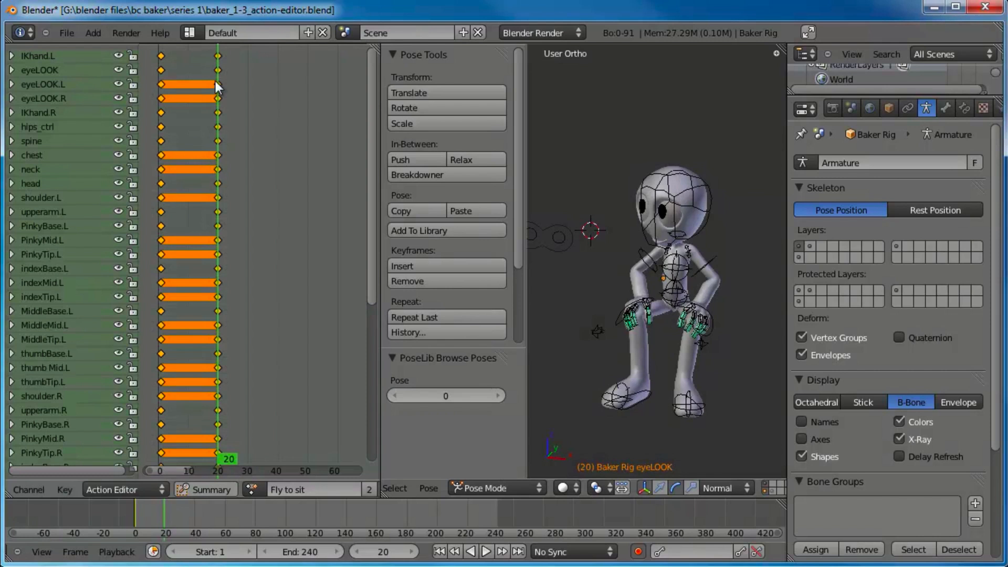
left_click_drag(372, 100, 394, 97)
mouse_move(218, 253)
left_mouse_down()
mouse_move(162, 257)
mouse_move(219, 263)
left_mouse_up()
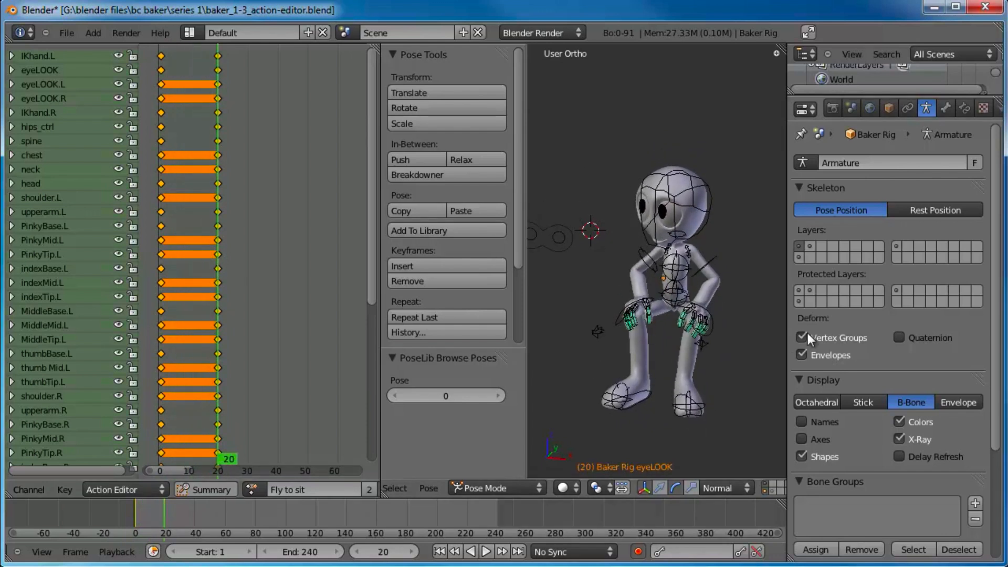
middle_click_drag(766, 363, 635, 360)
scroll(636, 369, "up", 4)
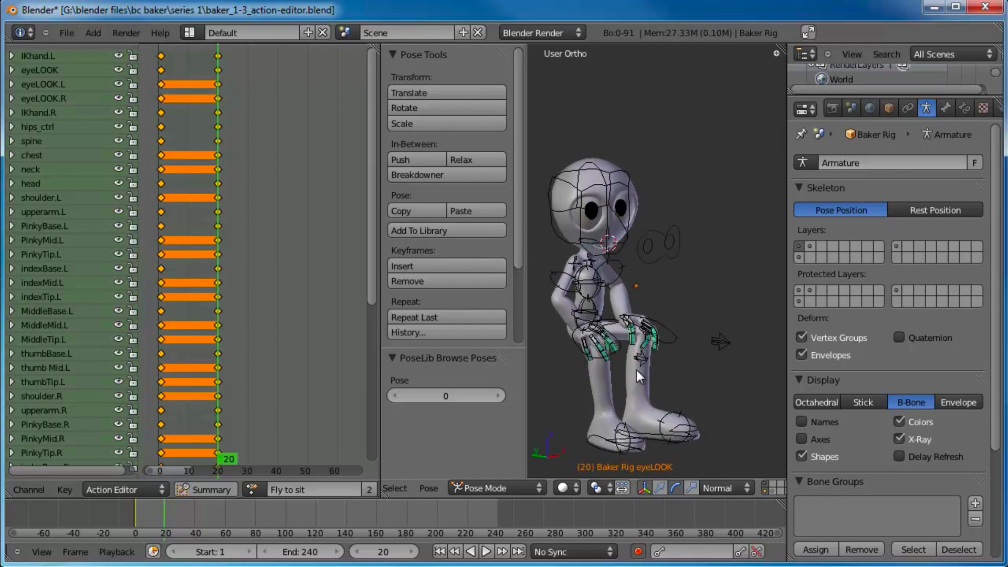
middle_click_drag(643, 335, 655, 342)
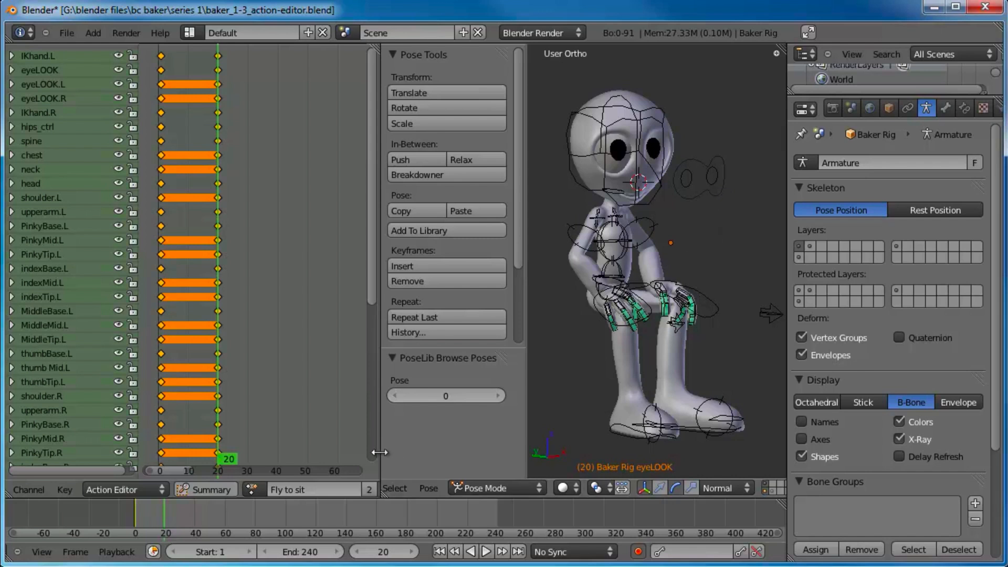
Narrow the Action Editor, browse the poses in the pose library and confirm Sitting Down at frame 20
left_click_drag(379, 450, 244, 445)
left_click(367, 488)
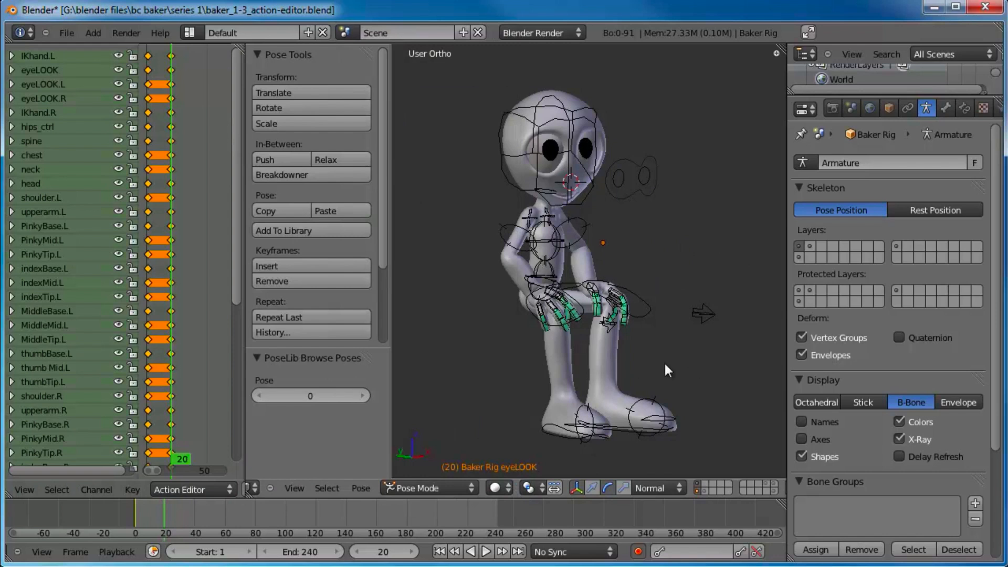
left_click(362, 486)
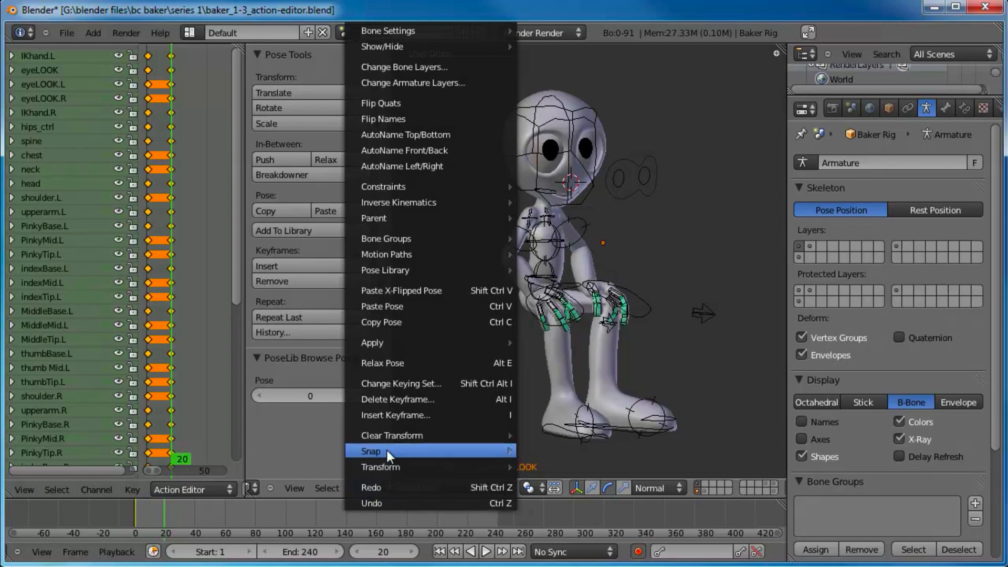
mouse_move(382, 272)
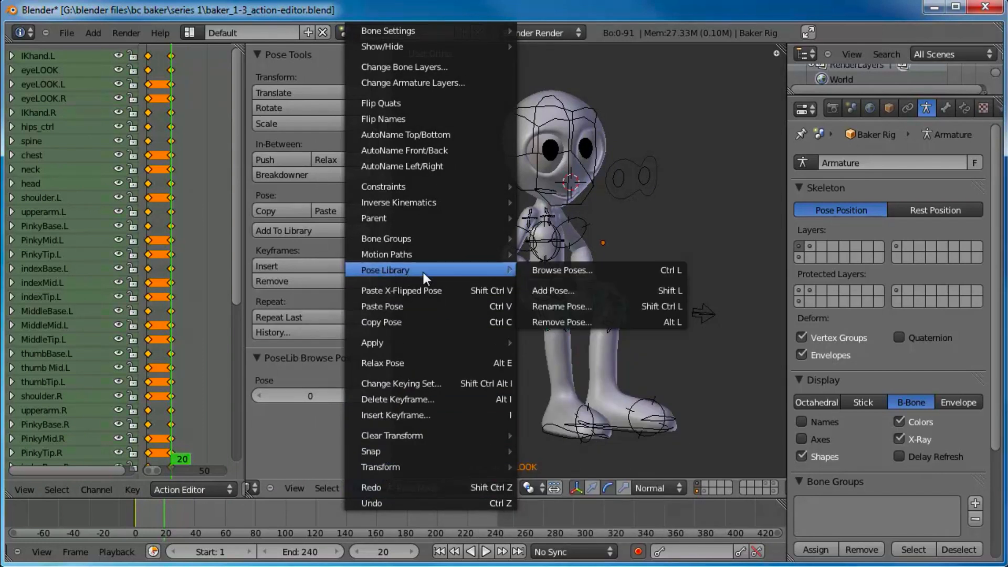
left_click(590, 269)
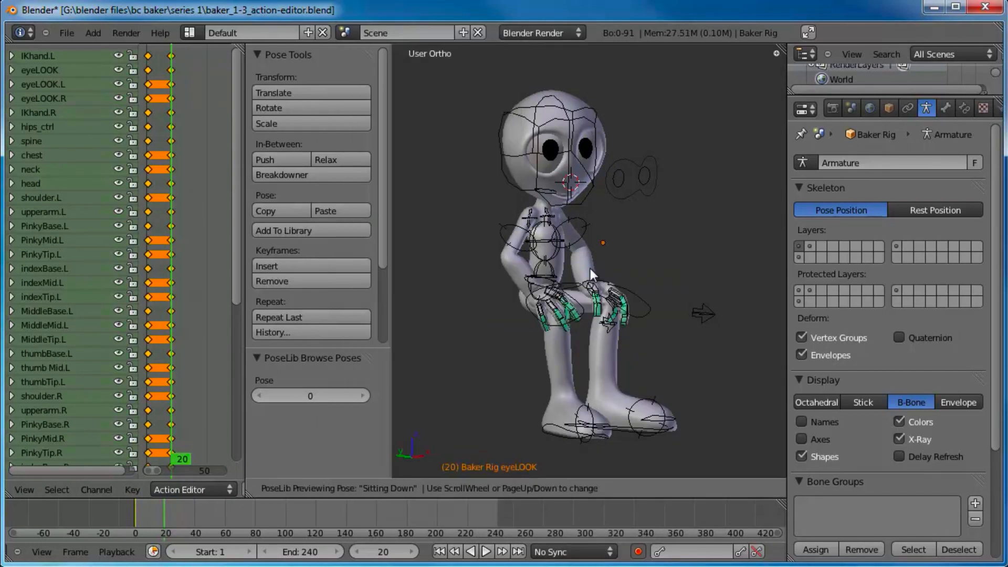
scroll(590, 269, "down", 4)
left_click(590, 269)
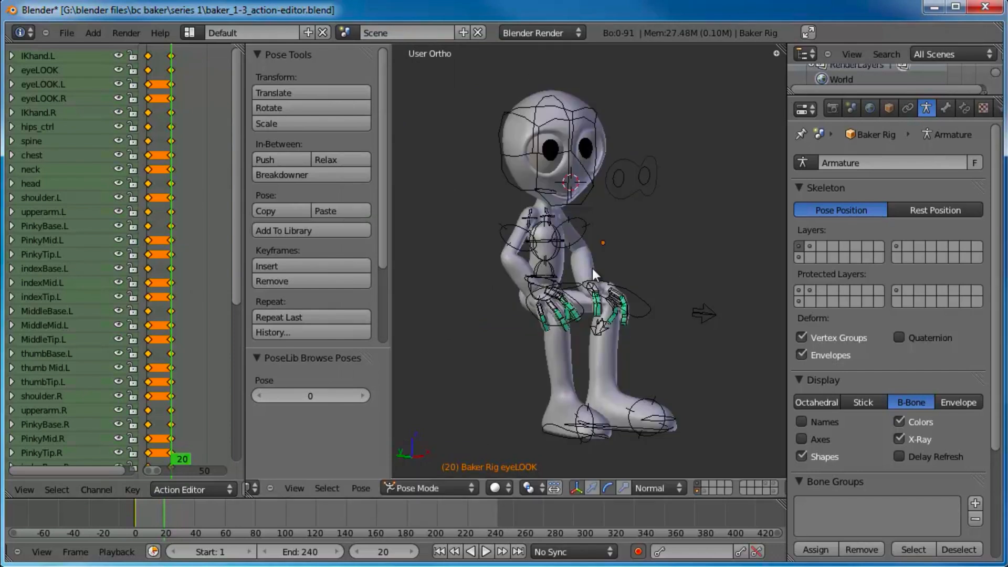
Bring up the pose library's list of poses for removal and close it
left_click(360, 487)
mouse_move(414, 272)
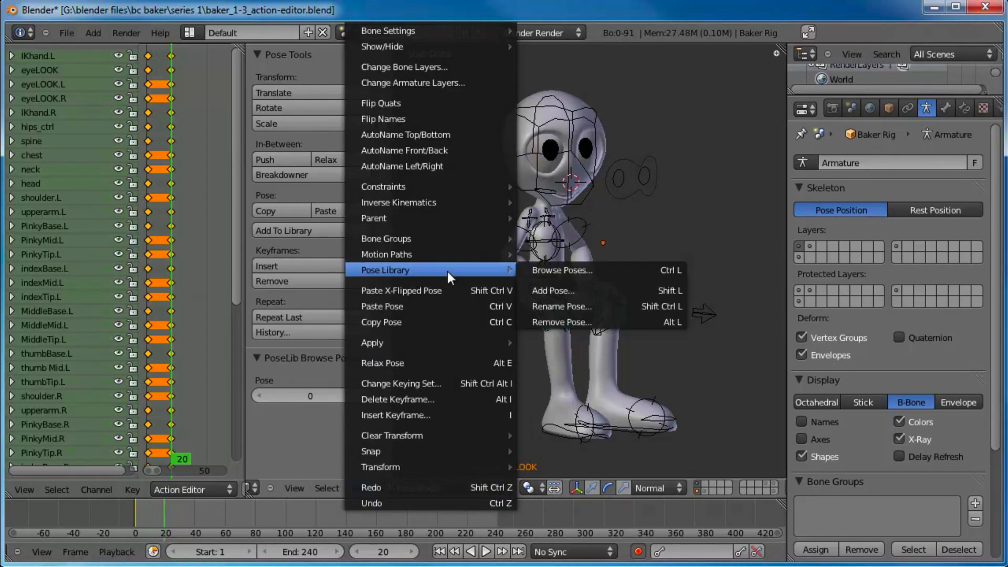
left_click(598, 322)
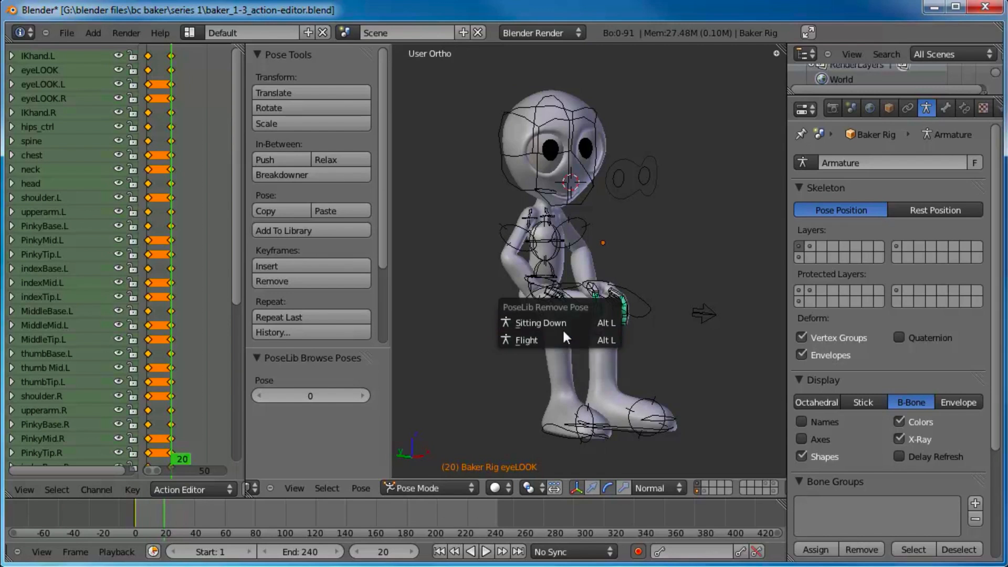
left_click(598, 335)
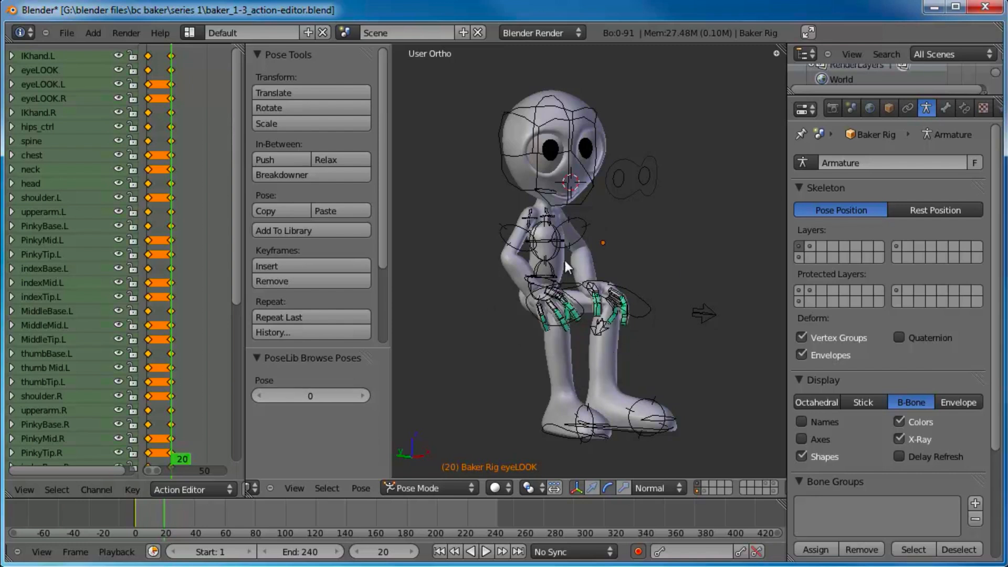
Widen the Action Editor and switch the rig's displayed action from Fly to sit to PoseLib
mouse_move(485, 287)
middle_mouse_down()
mouse_move(469, 294)
mouse_move(516, 288)
mouse_move(493, 288)
middle_mouse_up()
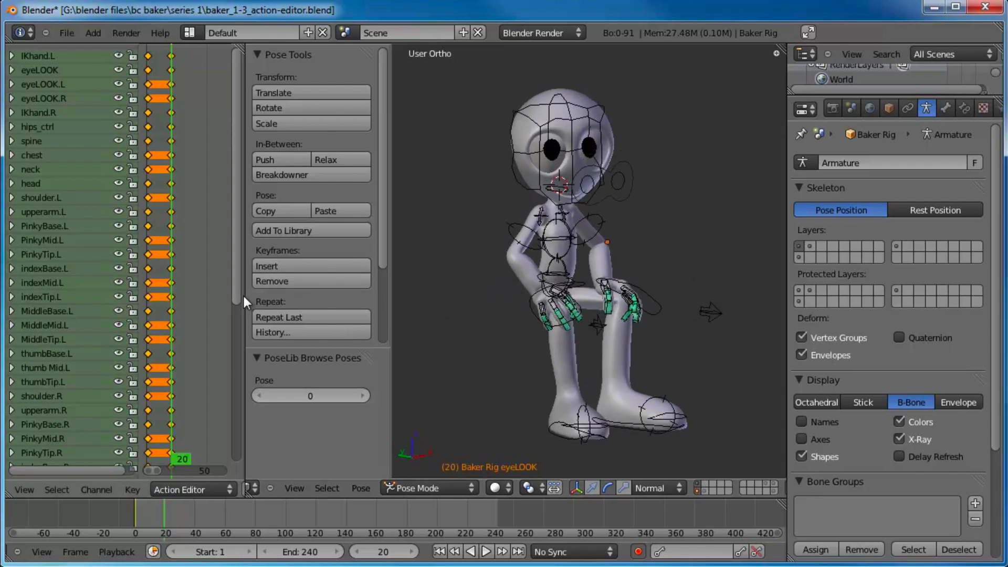
left_click_drag(245, 296, 379, 295)
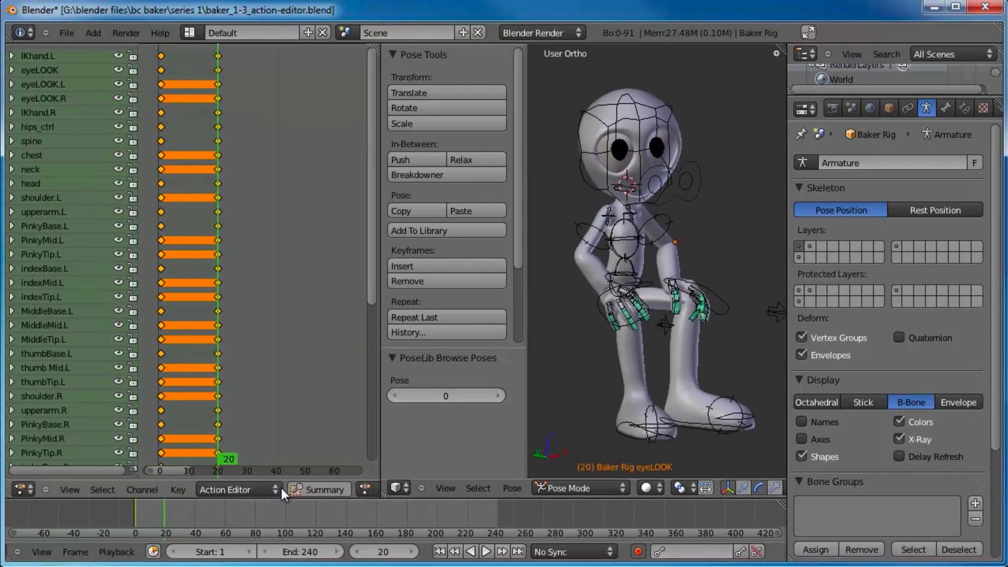
scroll(271, 490, "down", 5)
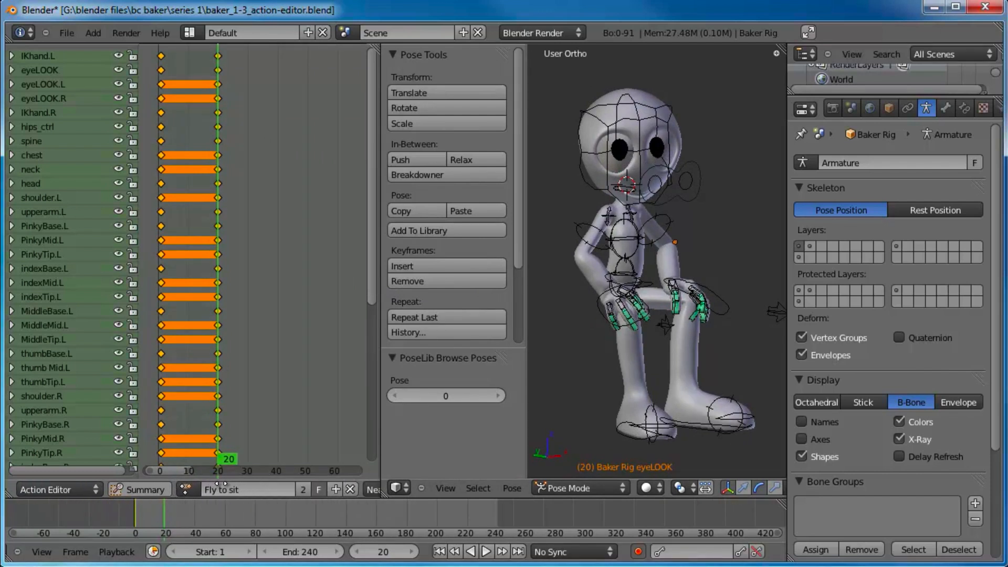
left_click(186, 490)
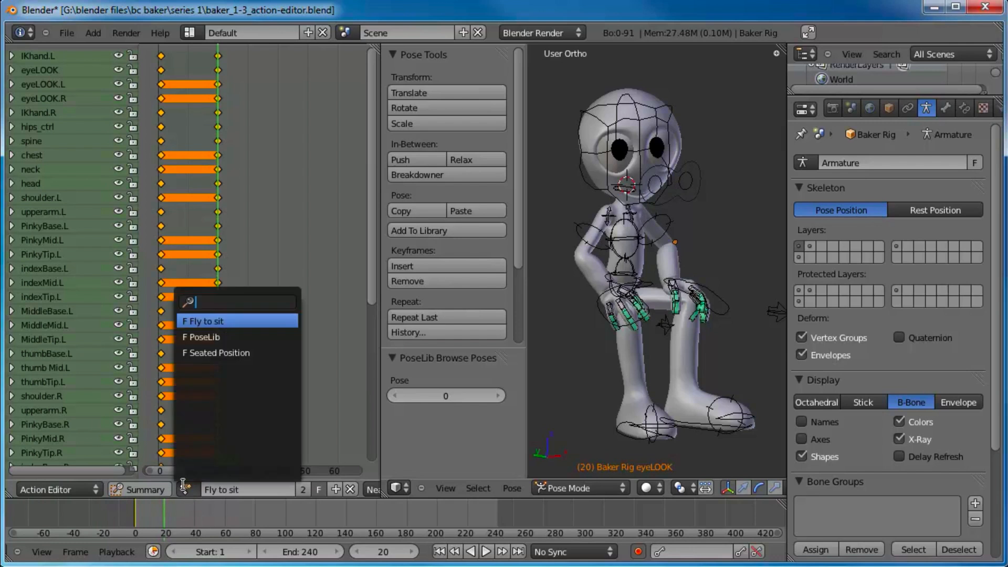
left_click(217, 337)
Examine the PoseLib keyframes by switching repeatedly between the poses stored at frames 1 and 2
middle_click_drag(214, 368, 273, 308)
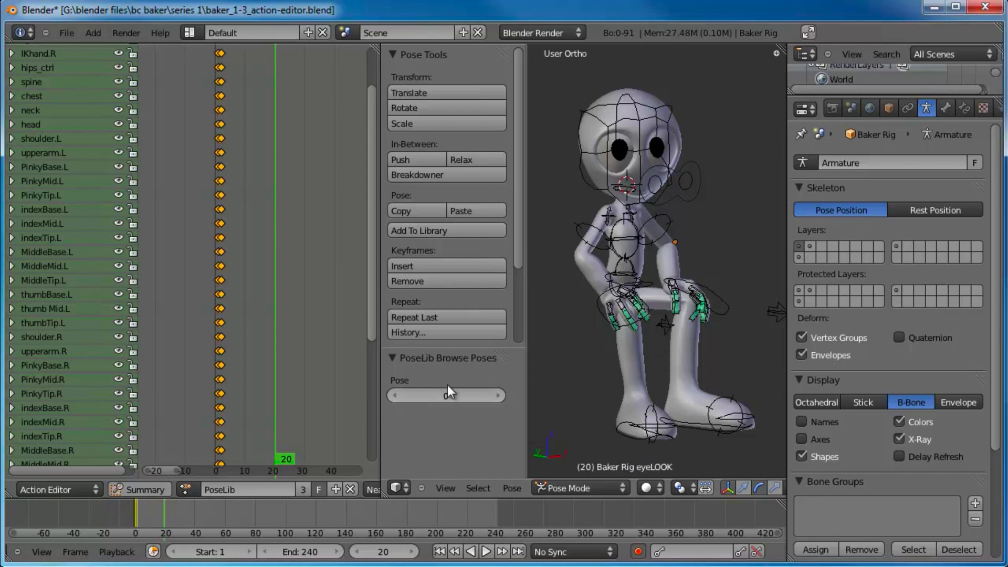
middle_click_drag(235, 262, 238, 261)
scroll(288, 276, "up", 7)
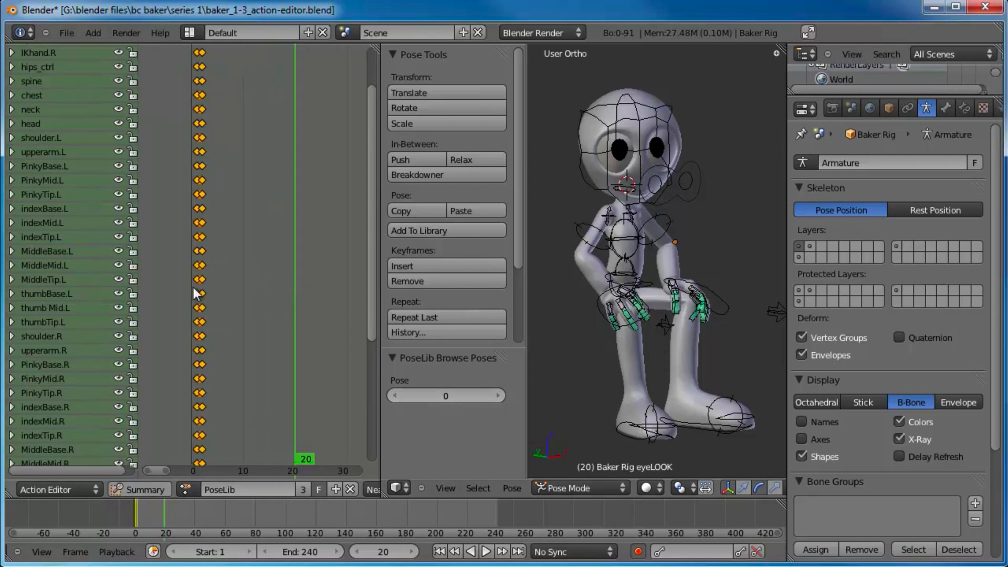
middle_click_drag(193, 288, 246, 283)
scroll(255, 282, "up", 6)
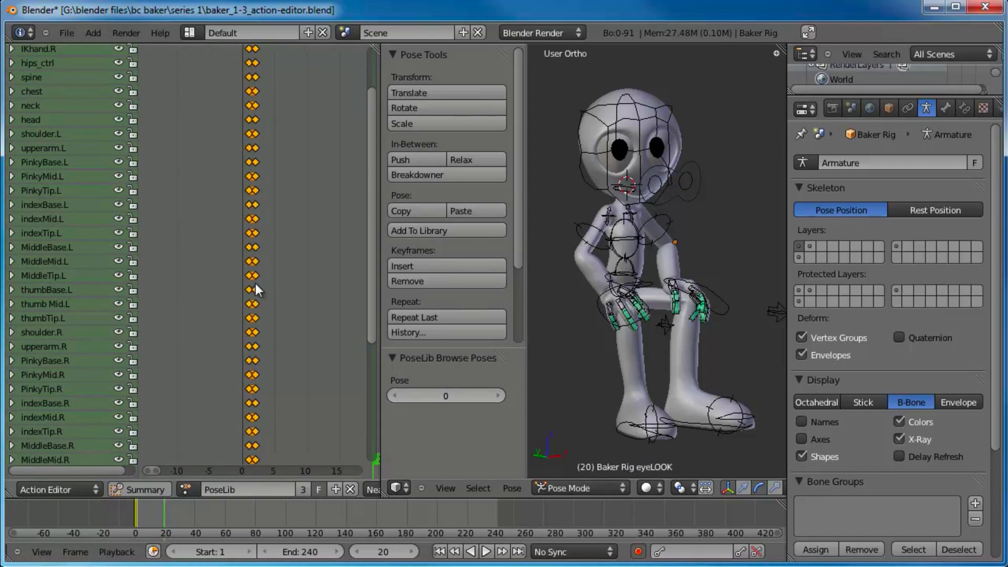
left_click(250, 352)
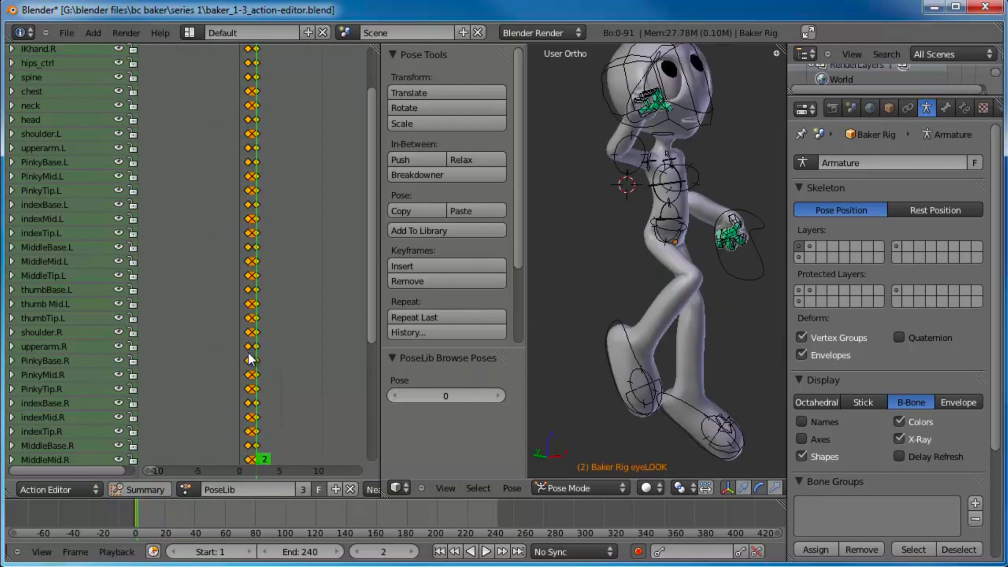
left_click(247, 353)
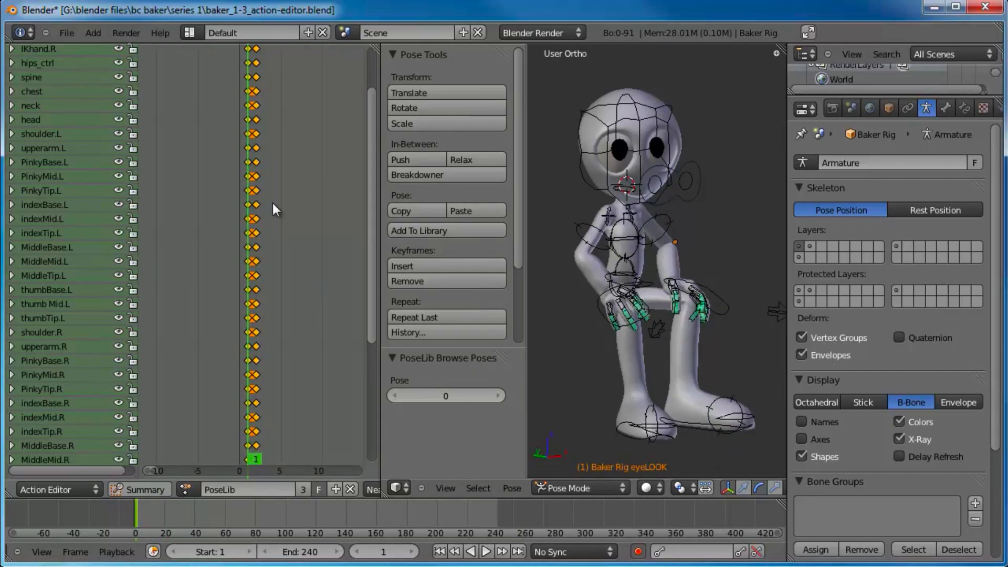
middle_click_drag(272, 203, 281, 300)
left_click(248, 196)
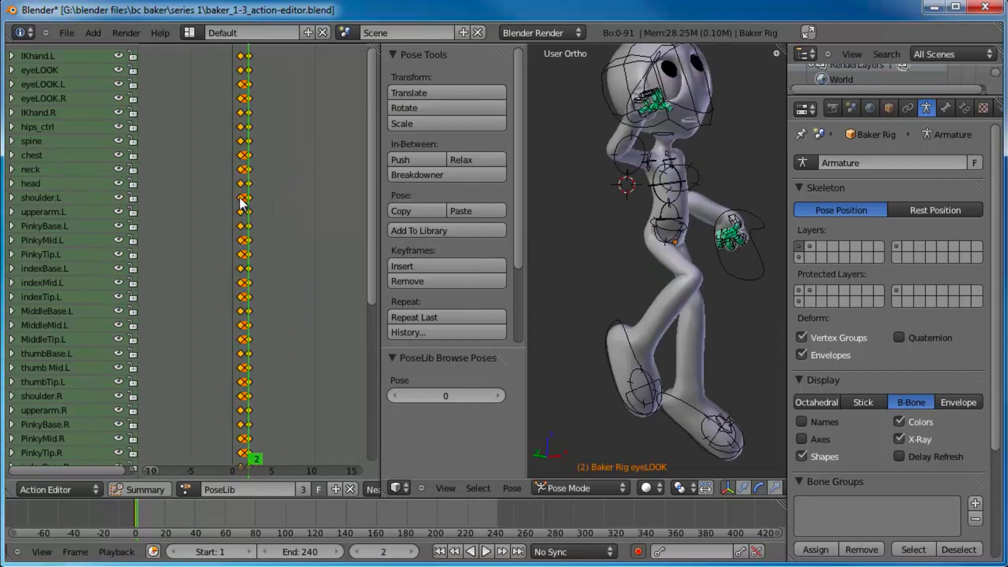
left_click(240, 197)
left_click(247, 195)
left_click(240, 204)
left_click(247, 210)
scroll(289, 278, "down", 5)
middle_click_drag(293, 286, 274, 198)
scroll(617, 224, "down", 2)
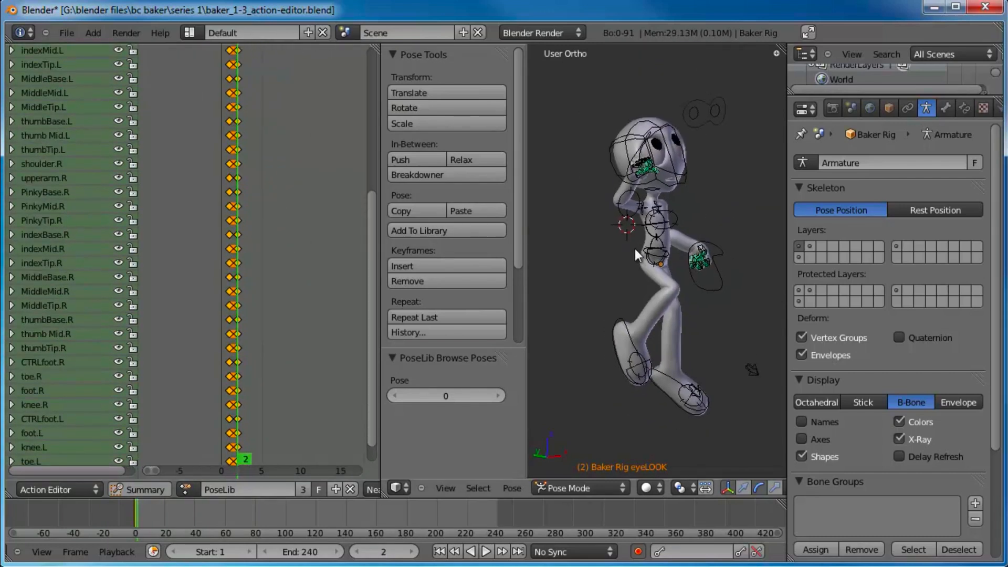
Select all bones of the Baker rig and clear their rotation and location
middle_click_drag(635, 248, 683, 212)
key("a")
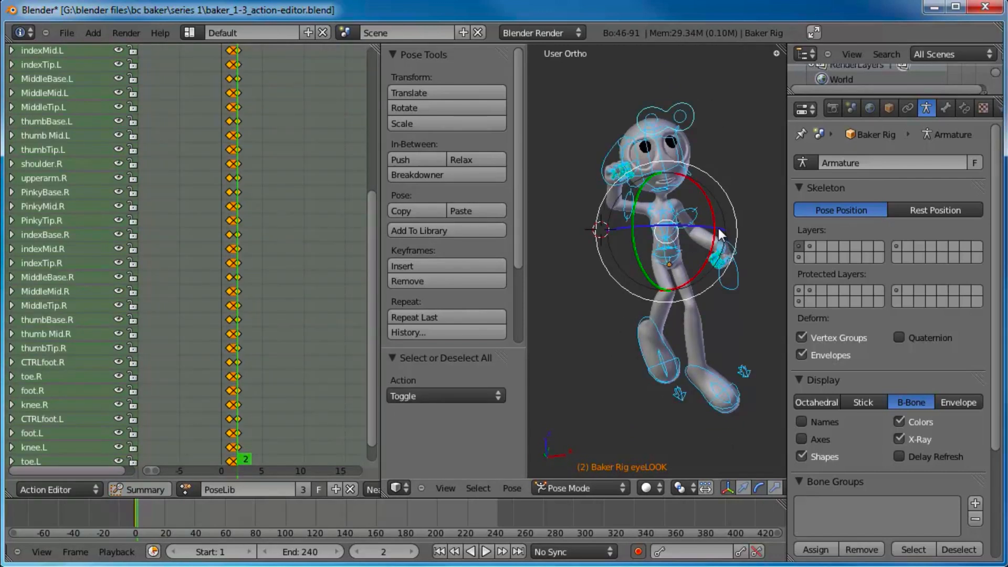
key("alt+r")
key("alt+g")
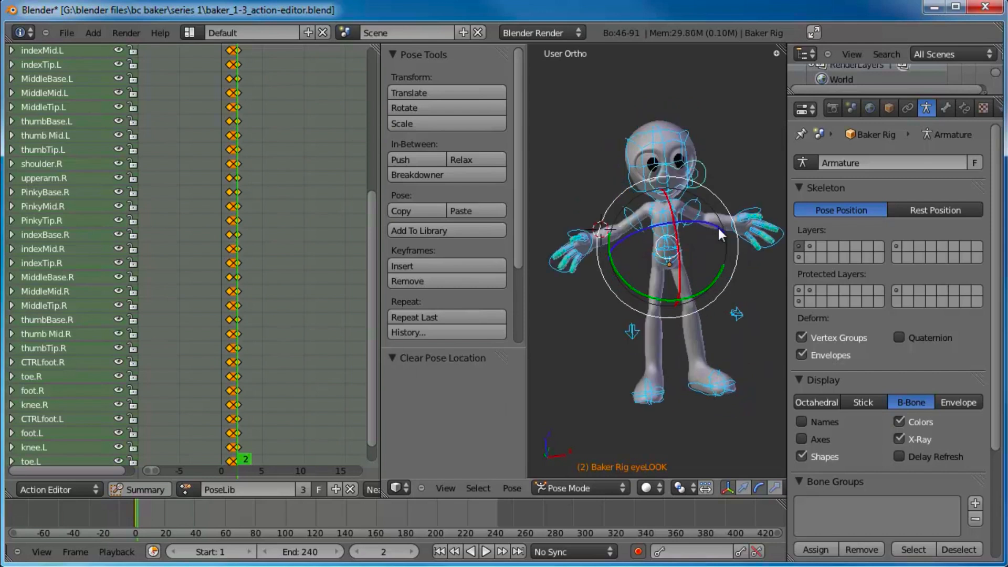
Add the cleared pose to the pose library as a new pose named Default and look through the stored frames
middle_click_drag(700, 294, 630, 307)
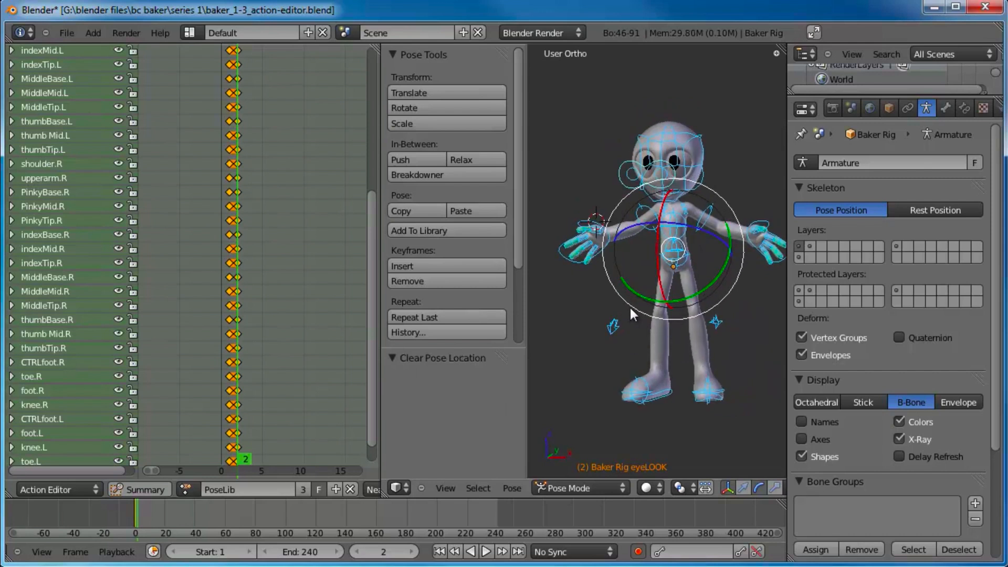
key("shift+l")
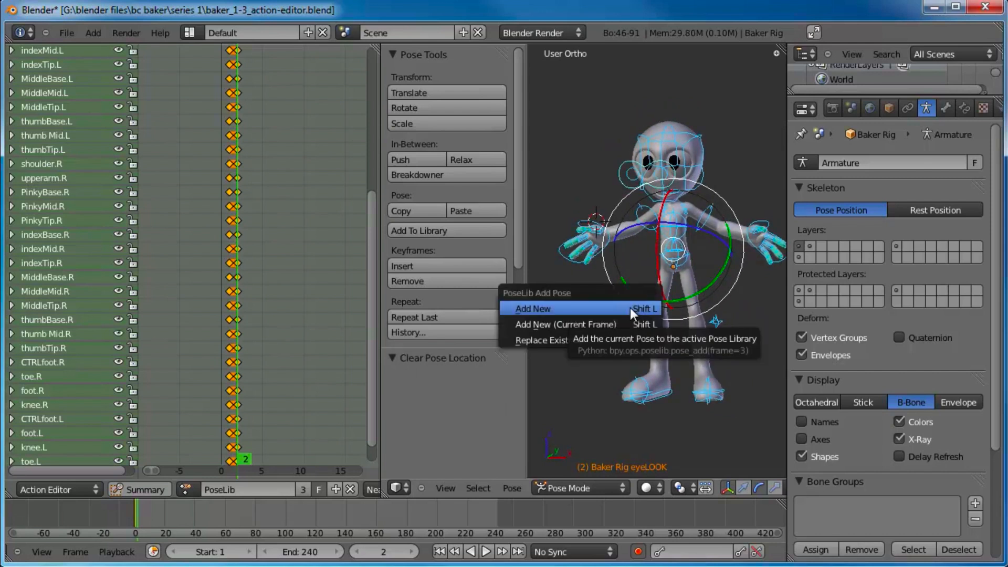
left_click(630, 309)
left_click(435, 431)
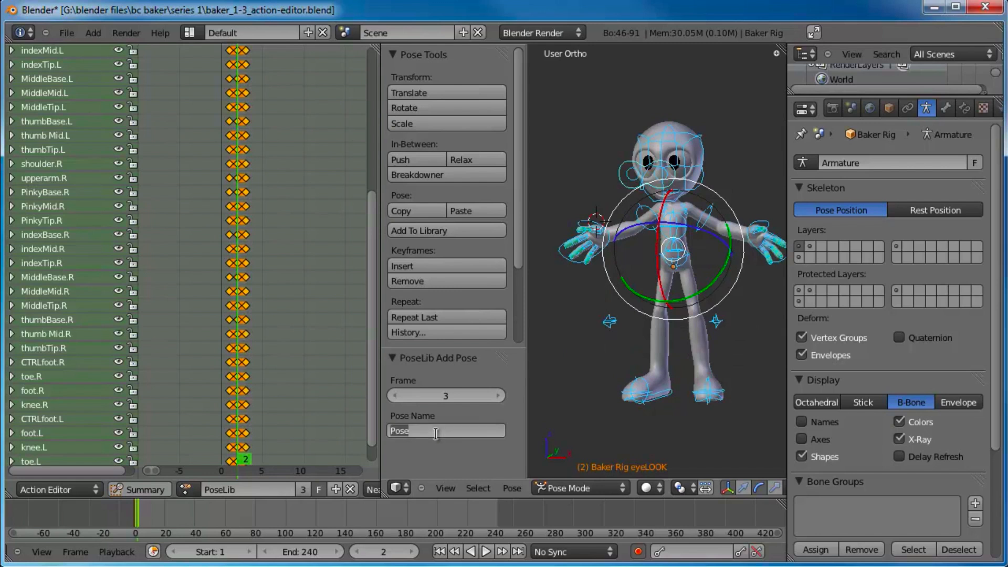
type("Default")
key("Return")
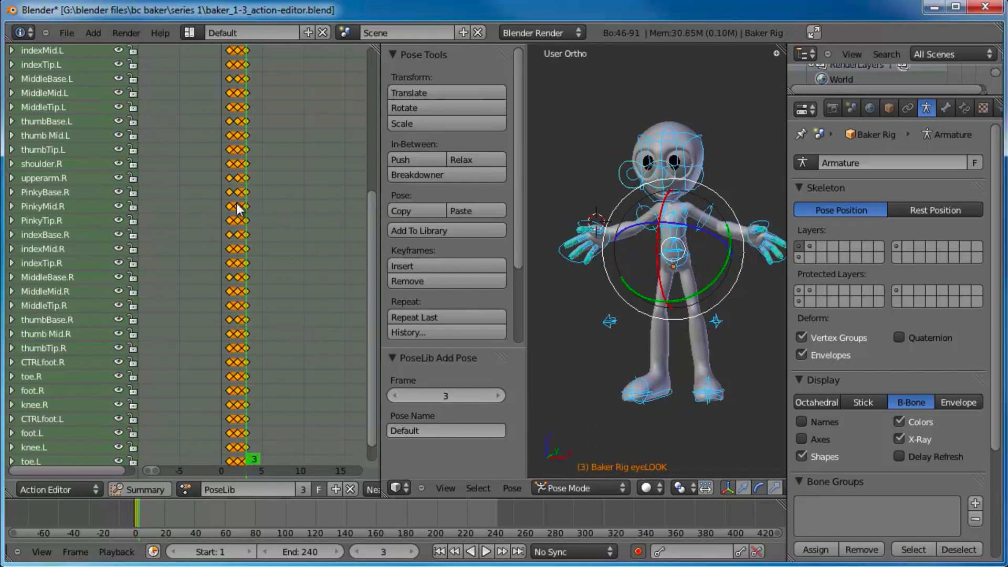
key("Left")
key("Right")
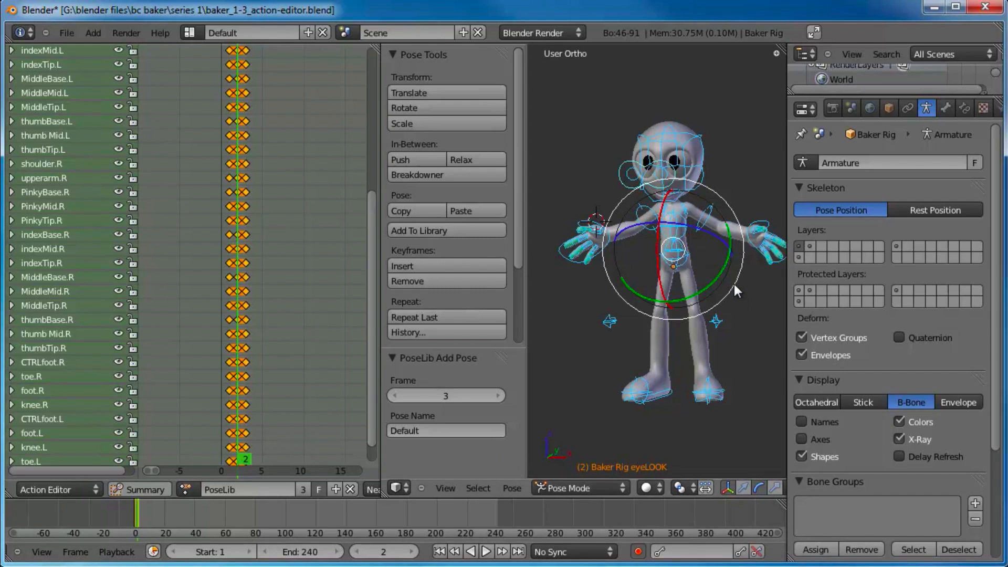
Undo the addition of the Default pose and the clearing of the bone transforms
key("ctrl+z")
key("ctrl+z")
key("ctrl+z")
key("ctrl+z")
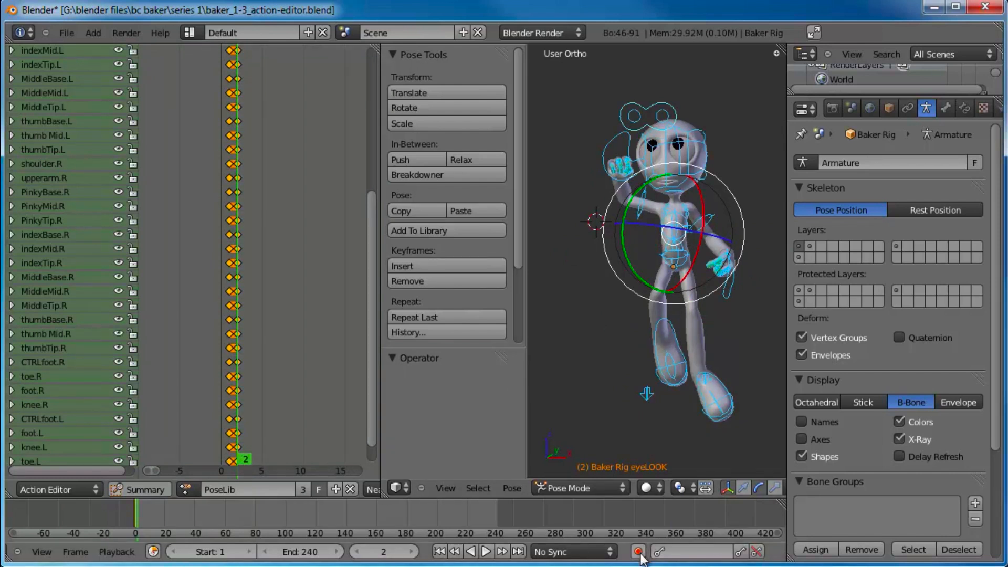
Reset the rig to its rest pose by clearing the rotation and location of all bones
key("a")
key("a")
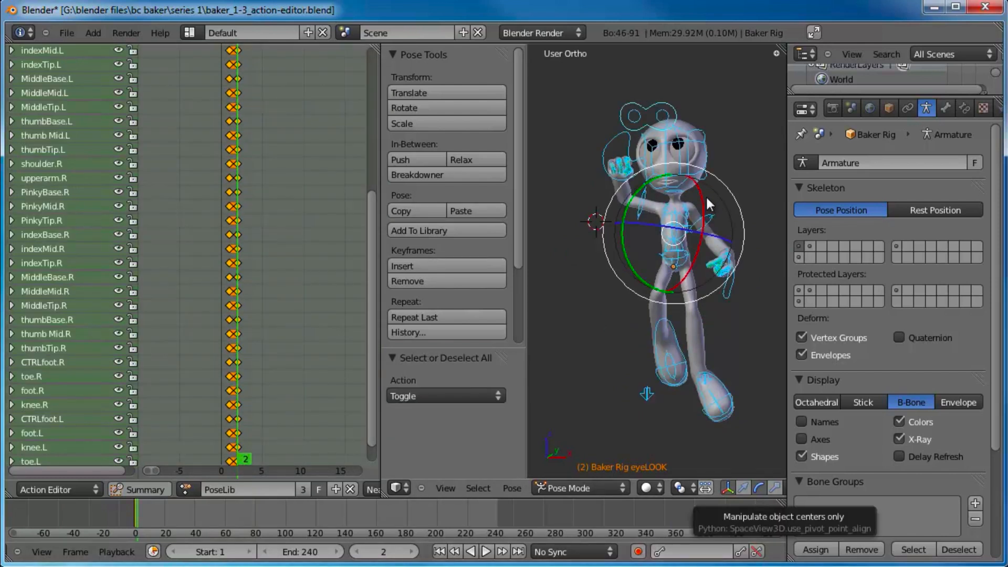
key("alt+r")
key("alt+g")
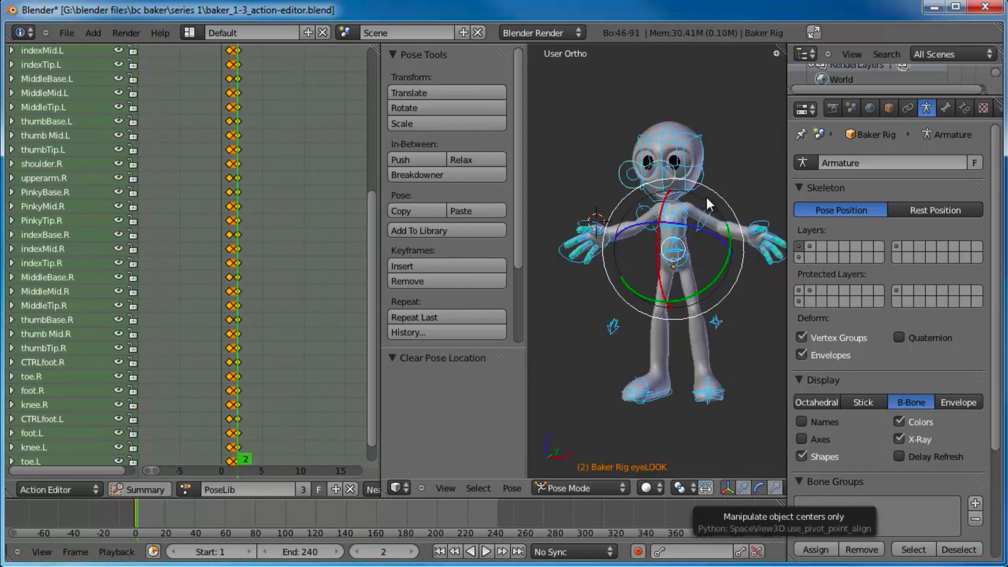
key("a")
key("a")
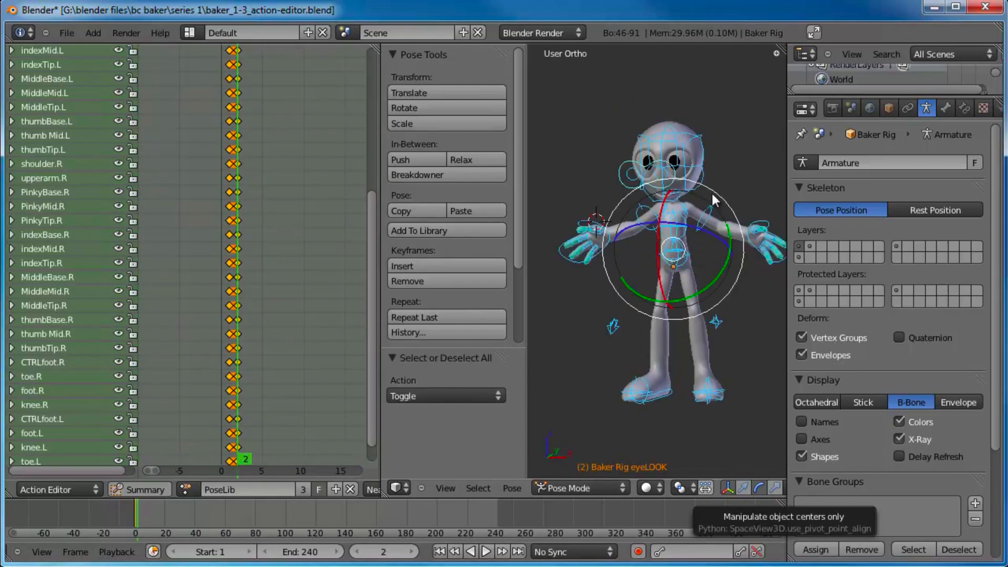
Add the rig's reset pose to the pose library as a new pose at frame 3 named Default
key("shift+l")
left_click(711, 193)
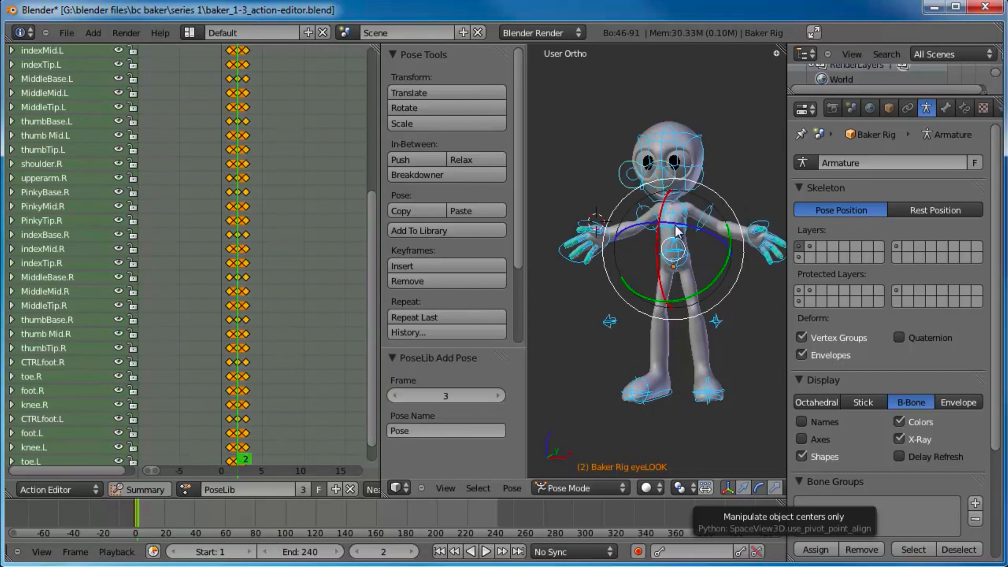
left_click(465, 430)
type("Default")
key("Return")
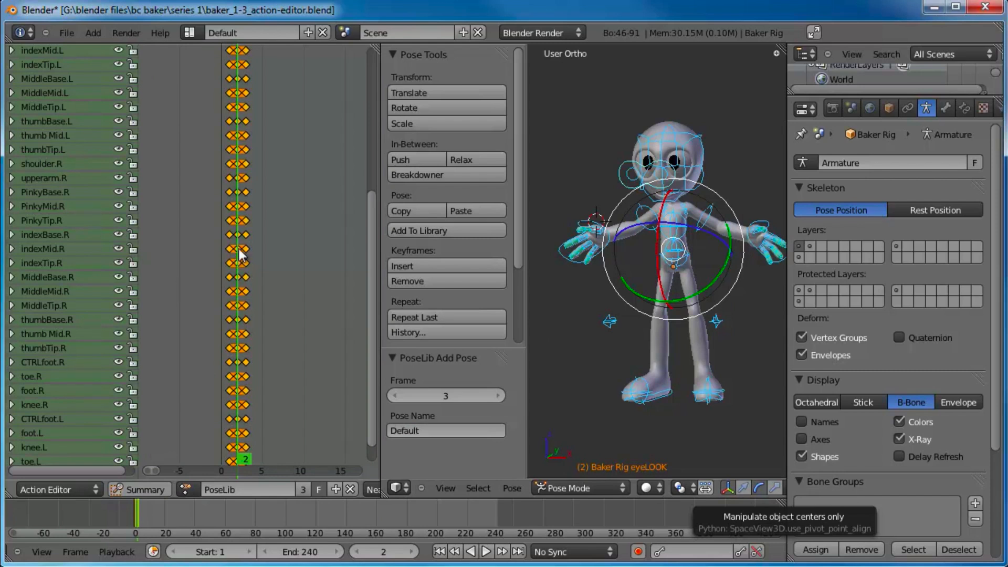
Check the poses stored at frames 2 and 1 of the PoseLib action
mouse_move(240, 248)
left_mouse_down()
mouse_move(250, 248)
mouse_move(229, 251)
mouse_move(238, 254)
left_mouse_up()
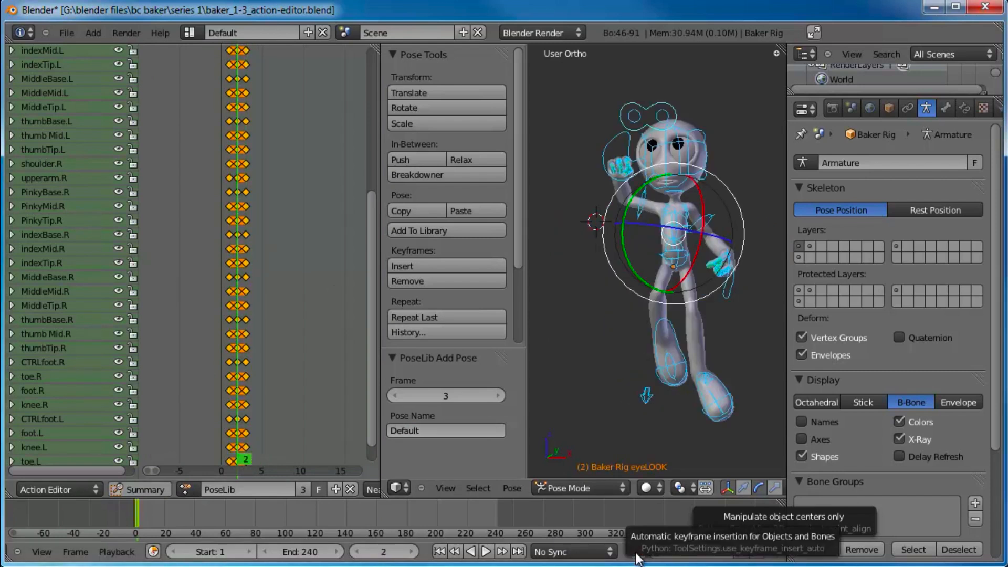
left_click_drag(240, 284, 230, 290)
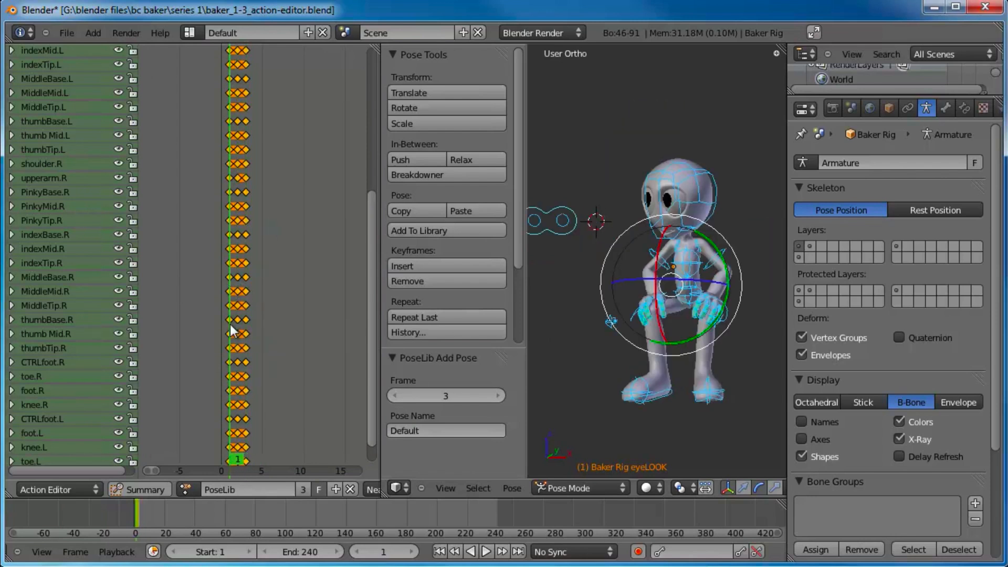
mouse_move(231, 326)
left_mouse_down()
mouse_move(247, 325)
mouse_move(230, 324)
left_mouse_up()
left_click_drag(370, 332, 370, 190)
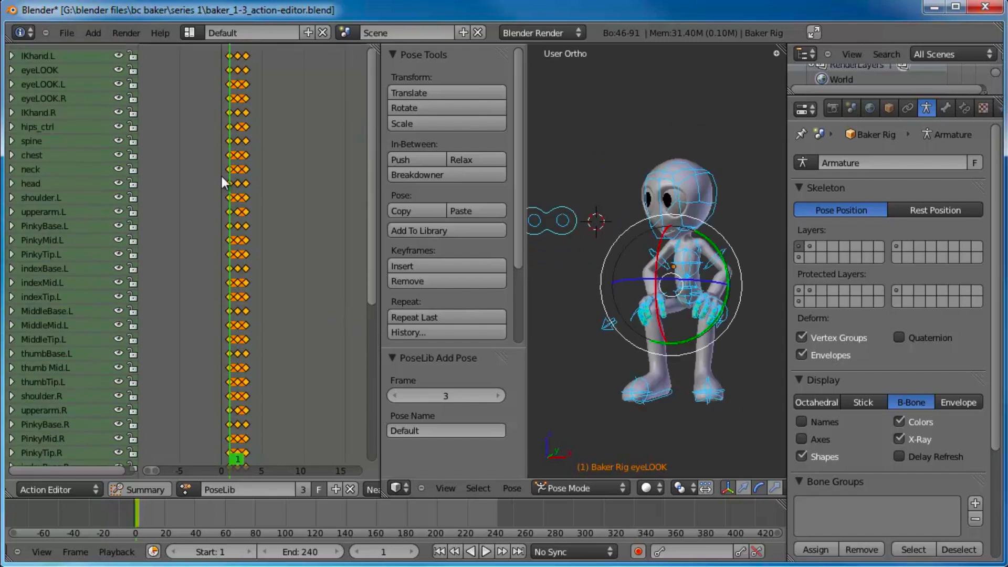
Narrow the Action Editor, preview the pose library's poses including Default and Flight, and revert to the seated pose
left_click_drag(378, 262, 263, 261)
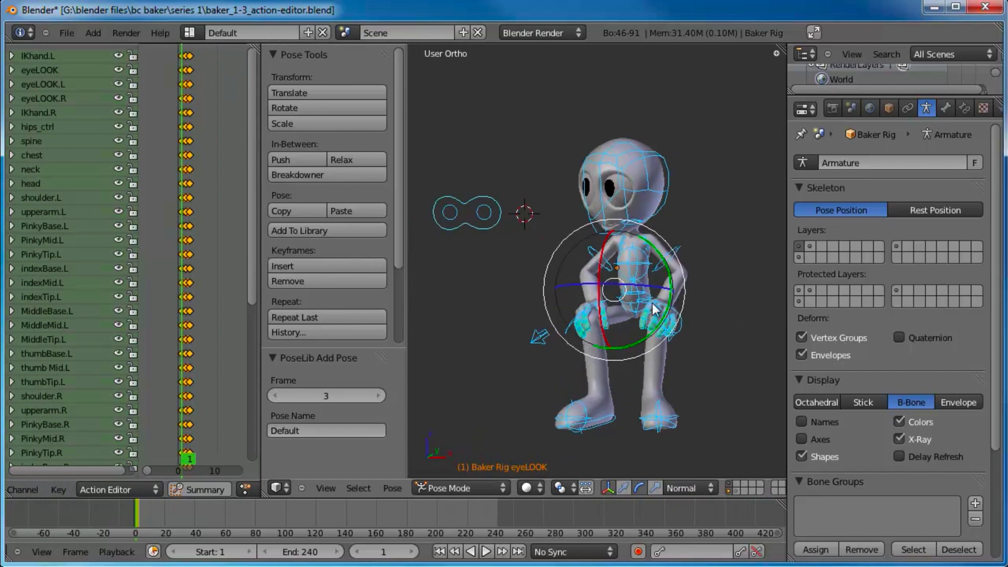
key("ctrl+l")
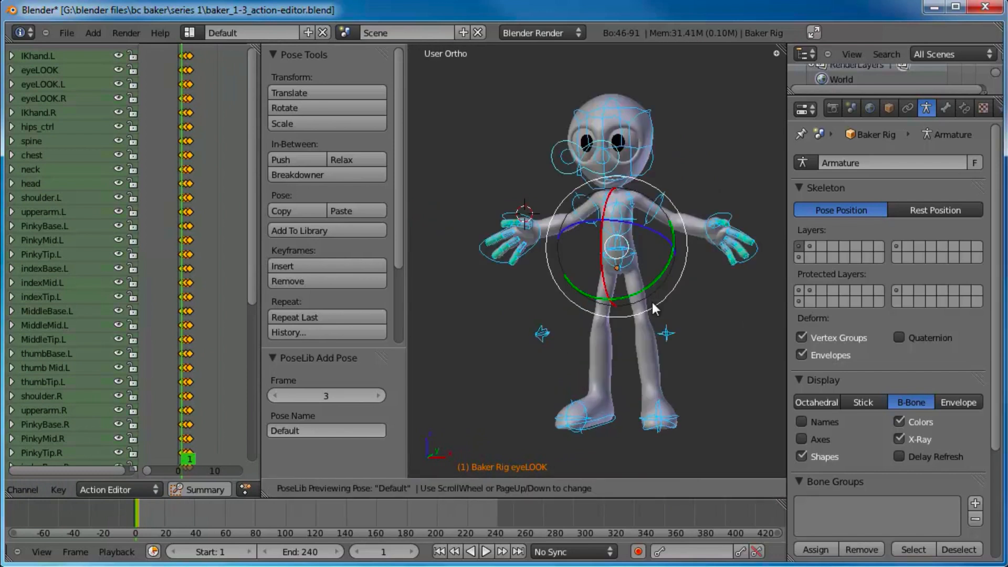
scroll(652, 303, "down", 2)
scroll(652, 301, "up", 2)
scroll(652, 301, "down", 1)
scroll(652, 302, "up", 1)
scroll(652, 302, "down", 1)
scroll(653, 303, "up", 1)
scroll(653, 302, "down", 1)
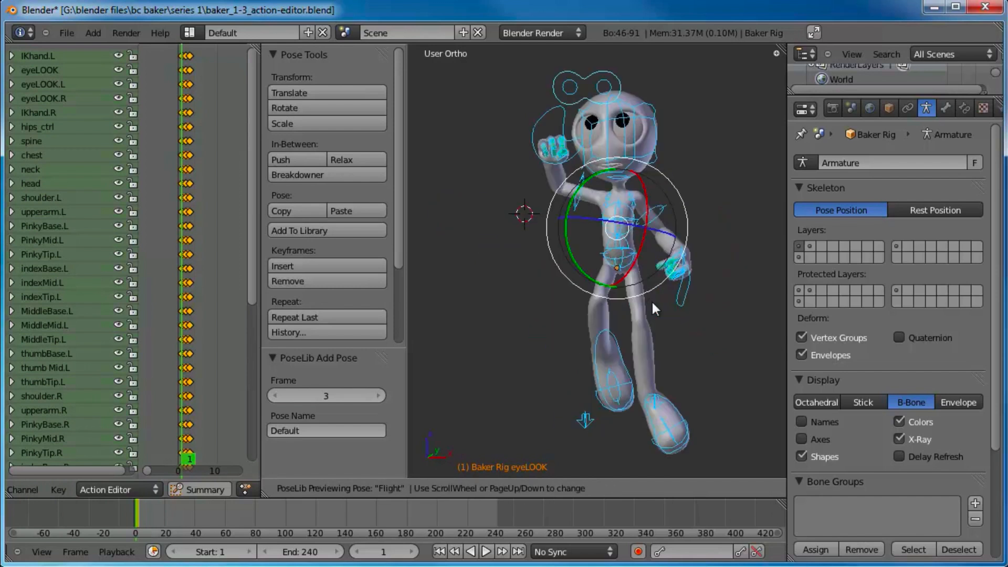
scroll(650, 301, "up", 1)
left_click(496, 328)
key("ctrl+z")
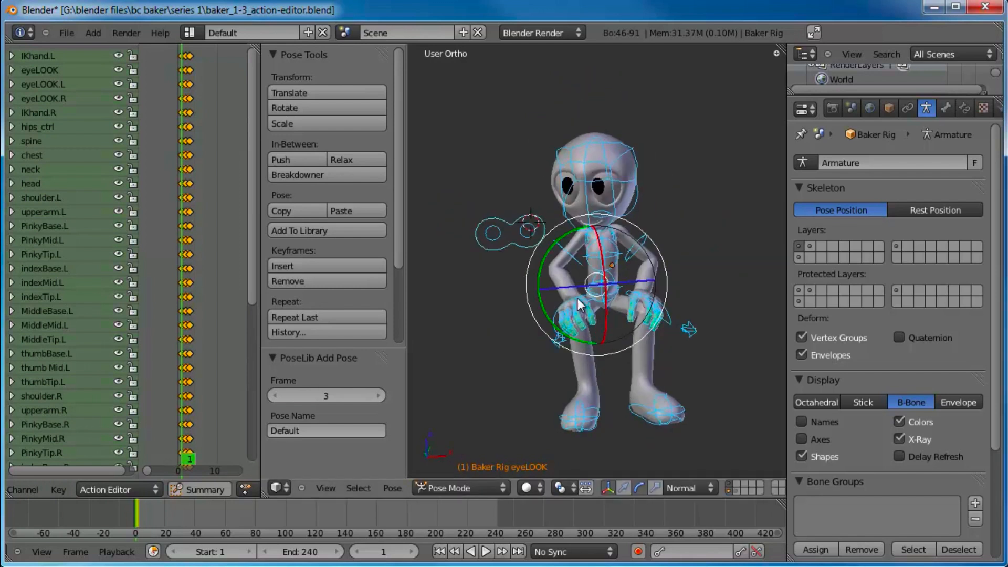
Move the current frame to -1, ahead of the stored poses in the PoseLib action
middle_click_drag(578, 298, 685, 291)
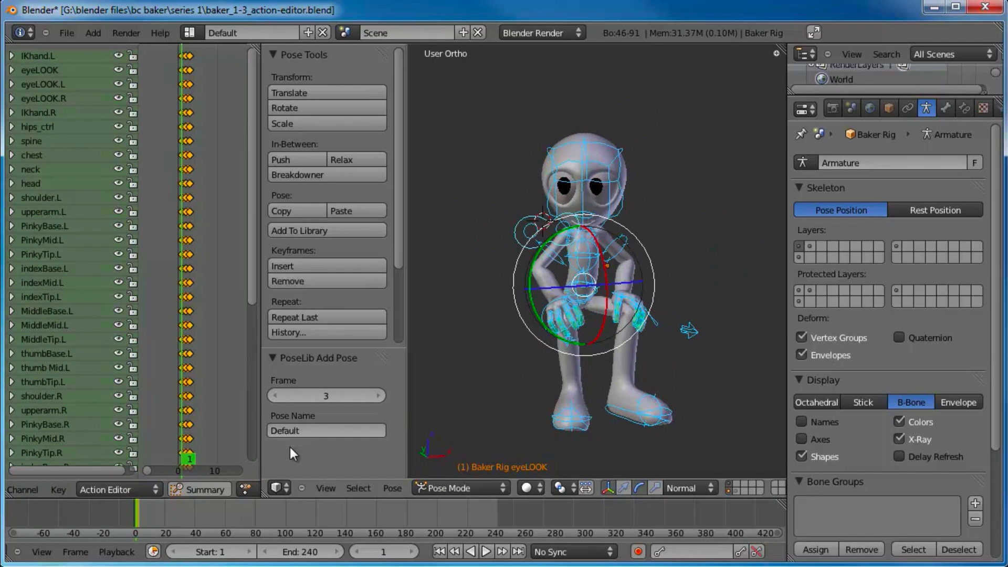
scroll(242, 491, "down", 3)
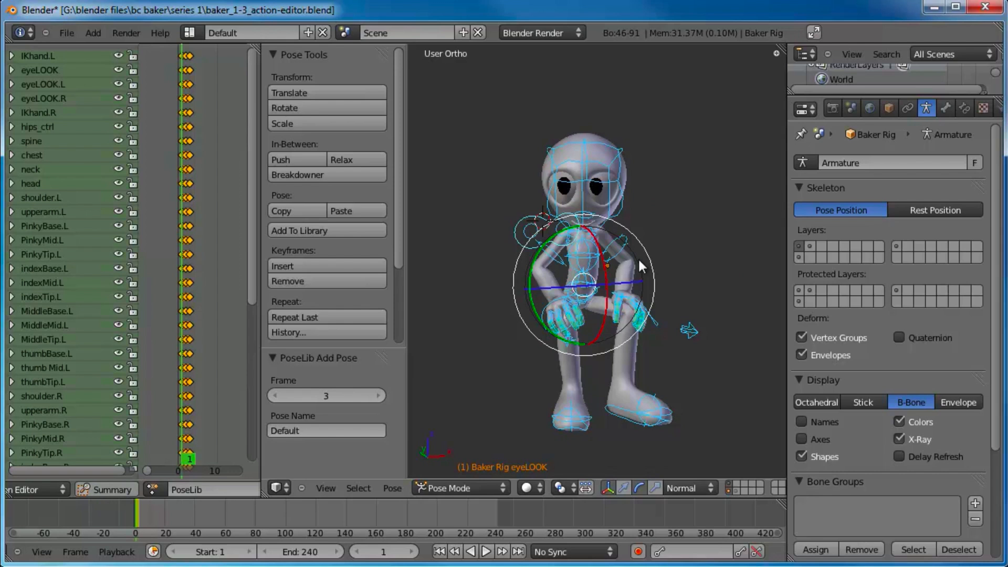
scroll(638, 257, "up", 1)
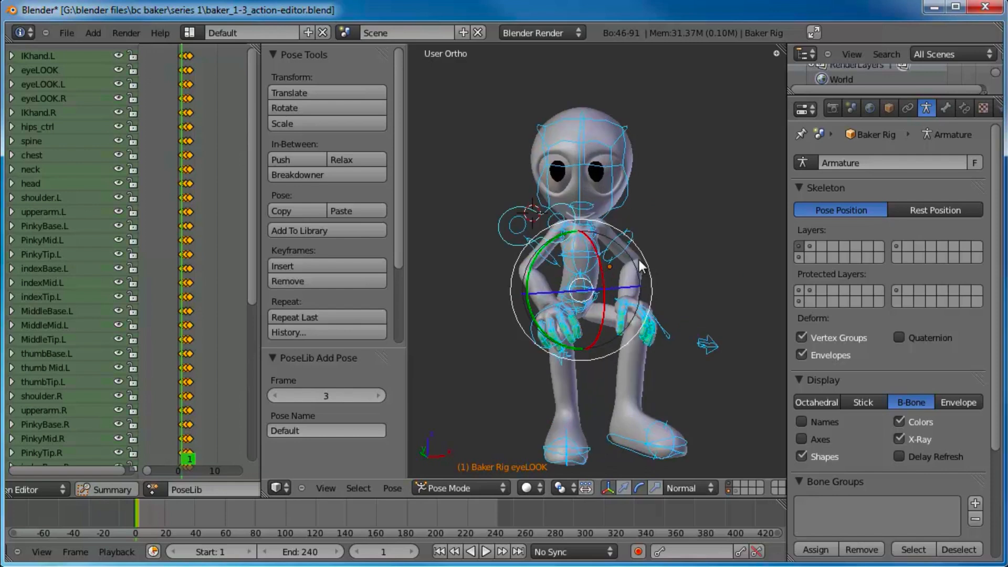
middle_click_drag(642, 247, 646, 282, "shift")
key("Left")
key("Left")
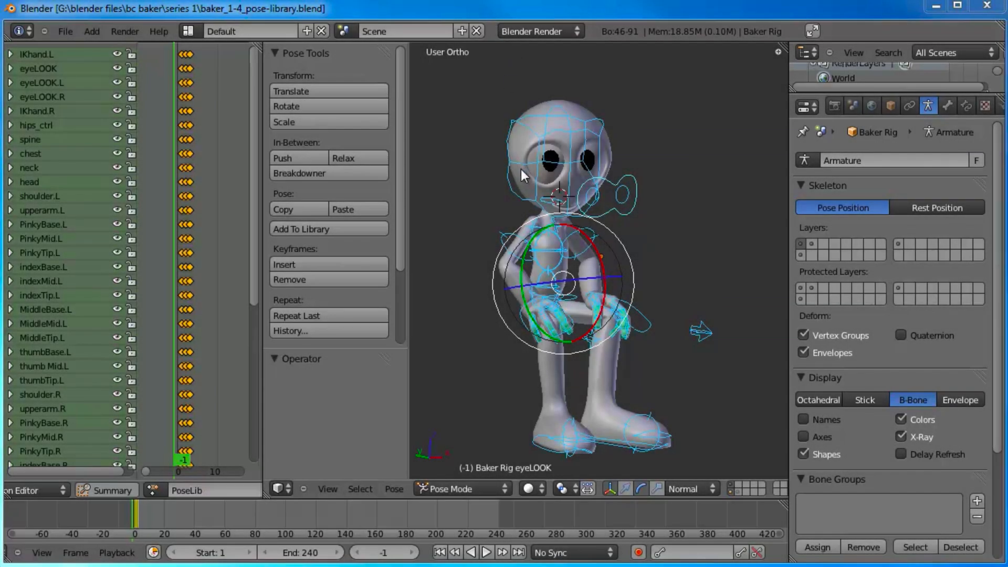
Move the current frame to 6, past the stored poses in the PoseLib action
middle_click_drag(522, 204, 579, 250)
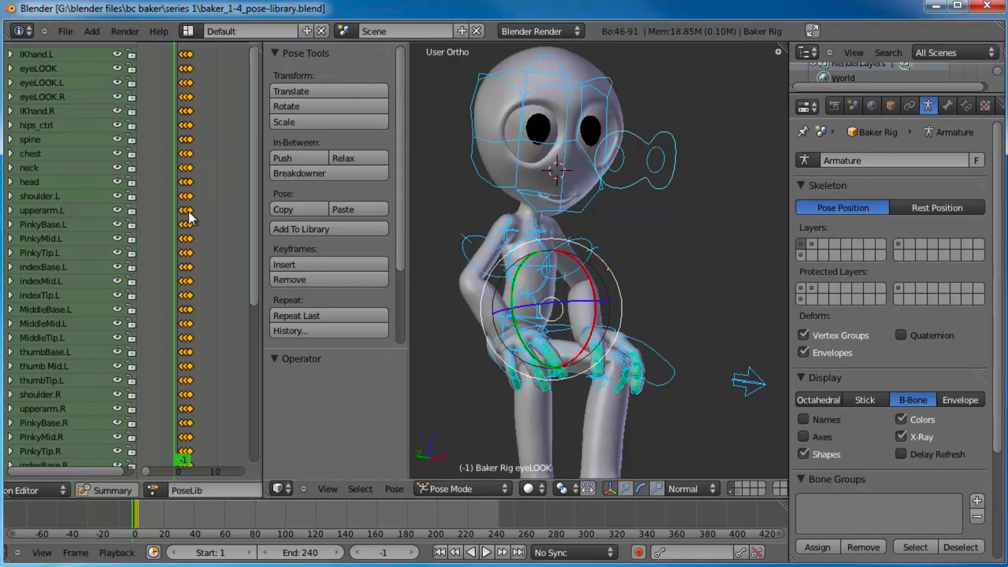
scroll(212, 198, "up", 4)
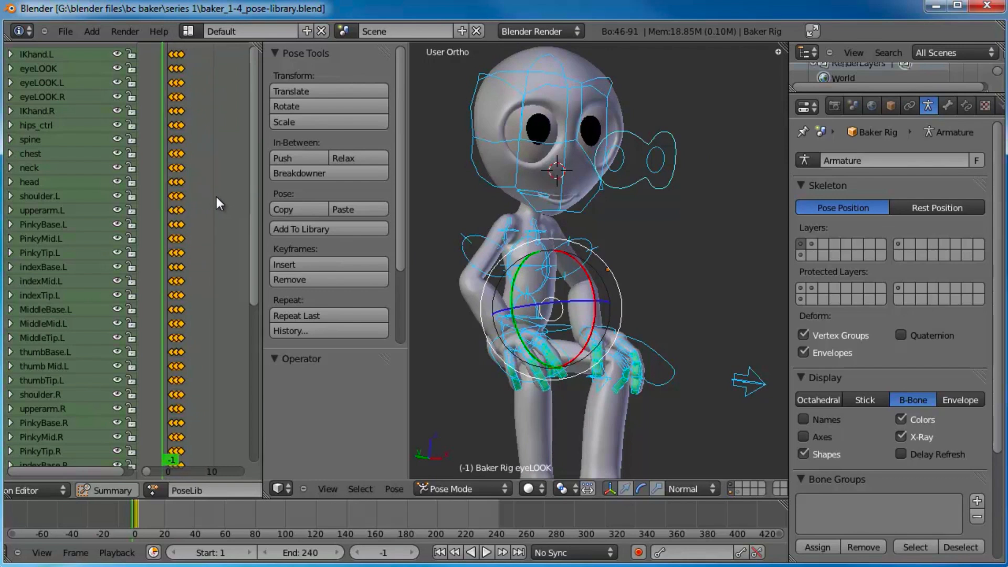
scroll(213, 197, "up", 2)
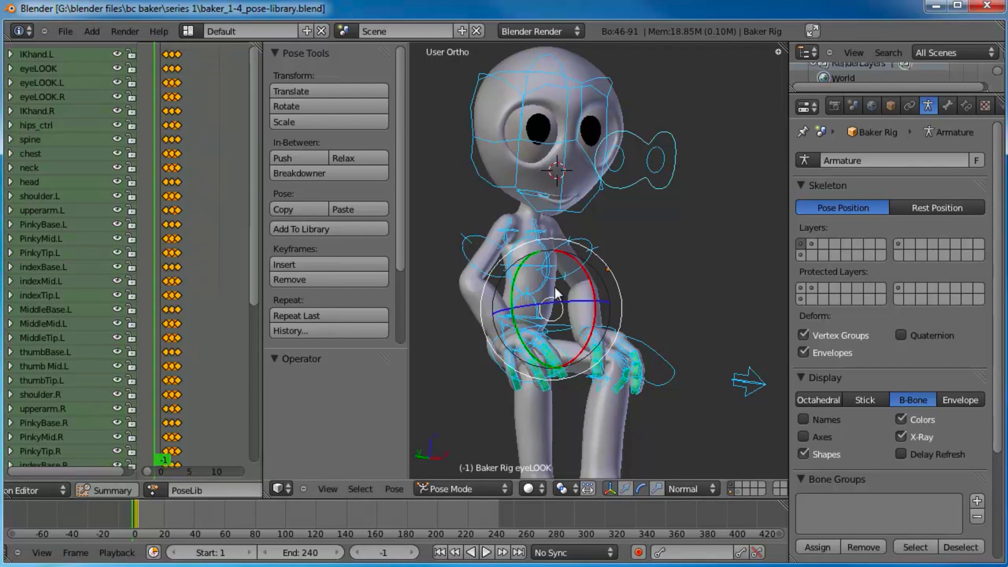
middle_click_drag(565, 292, 575, 285, "shift")
left_click_drag(157, 284, 197, 279)
scroll(676, 257, "down", 3)
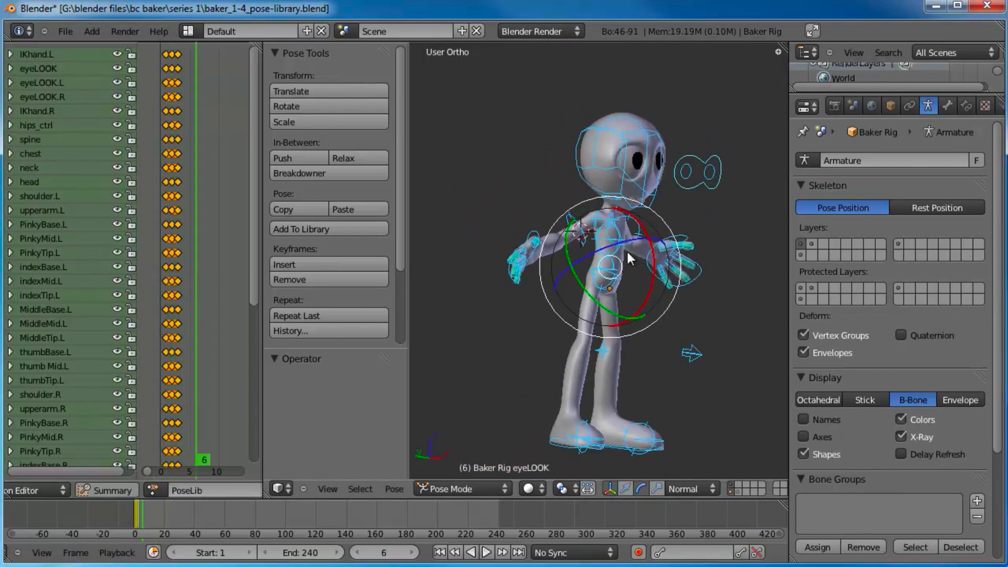
Browse the pose library through Default, Sitting Down and Flight, and apply the Flight pose to the rig
middle_click_drag(626, 250, 581, 222, "shift")
key("ctrl+l")
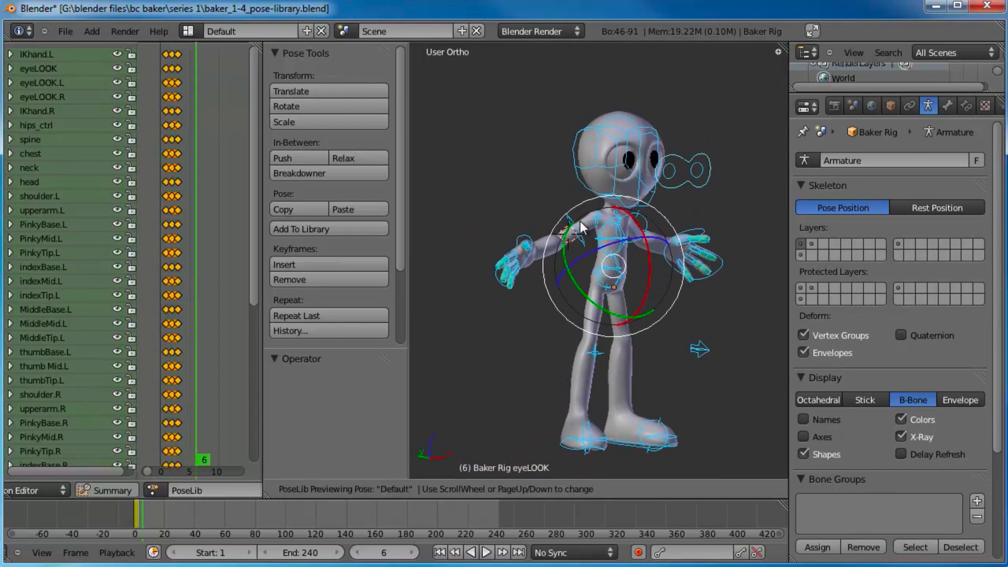
scroll(580, 221, "down", 3)
scroll(581, 222, "down", 3)
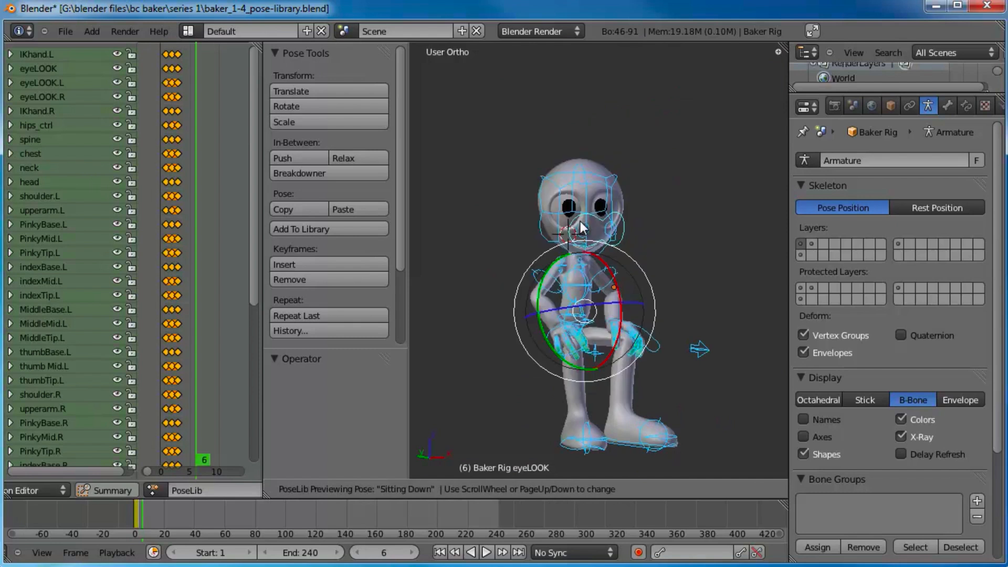
scroll(581, 221, "up", 1)
scroll(581, 222, "down", 1)
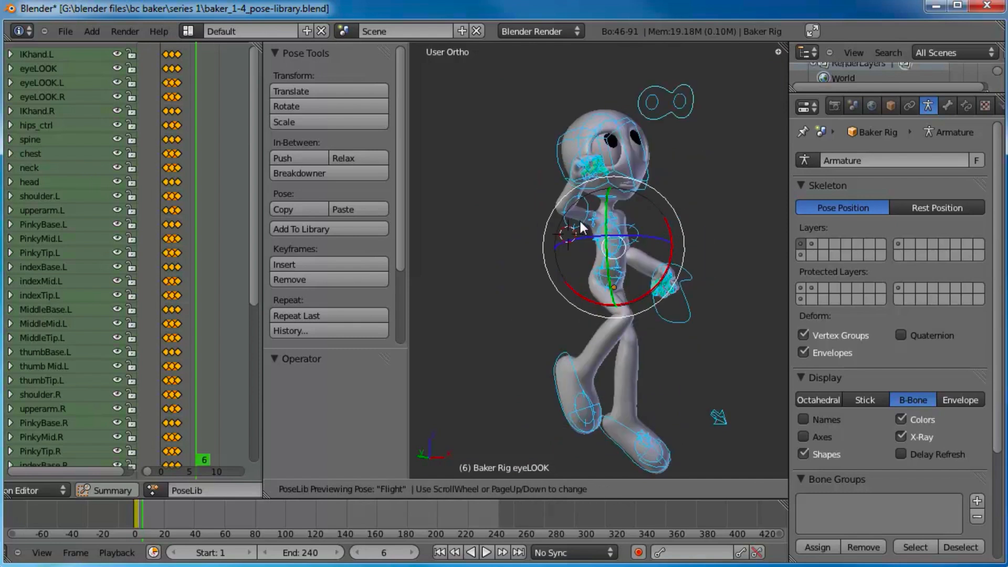
scroll(579, 221, "up", 3)
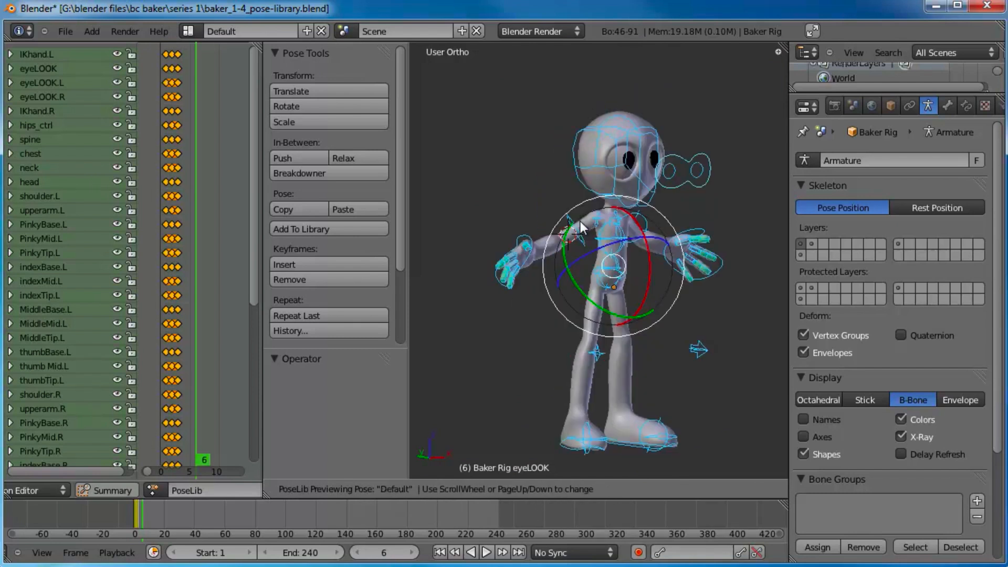
scroll(581, 221, "down", 3)
left_click(578, 219)
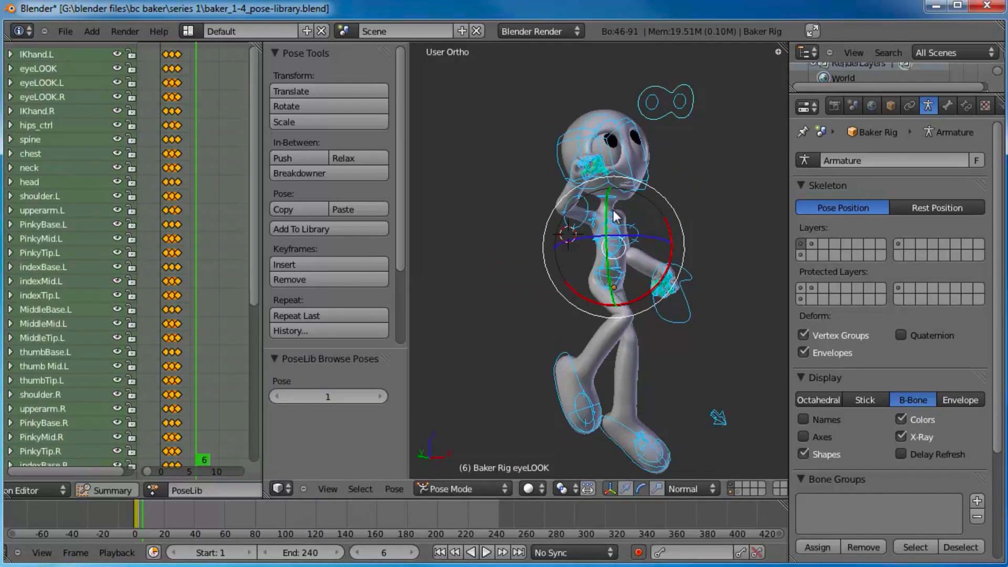
Browse the pose library again and apply the Default pose to the rig at frame 6
key("ctrl+l")
scroll(613, 210, "up", 2)
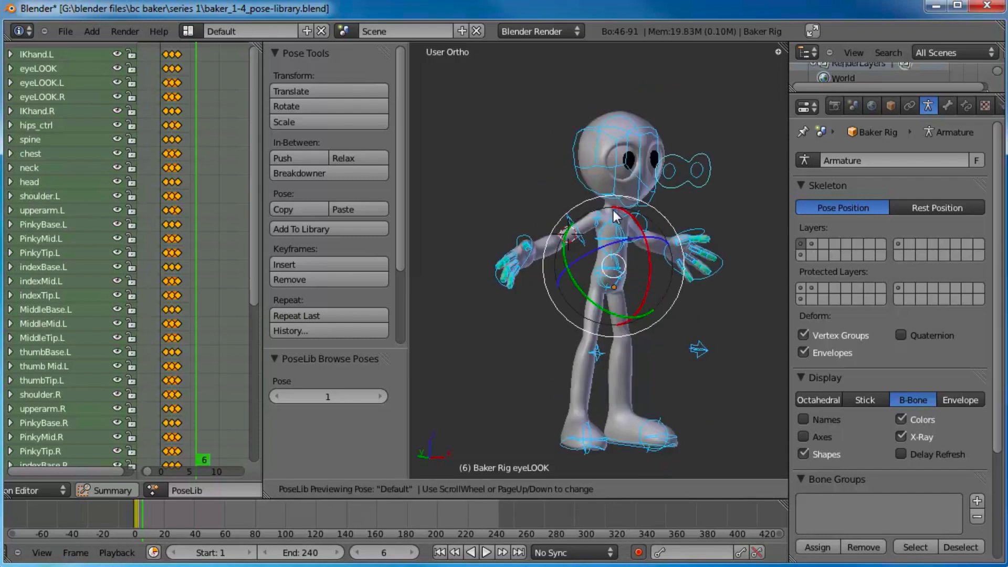
left_click(613, 210)
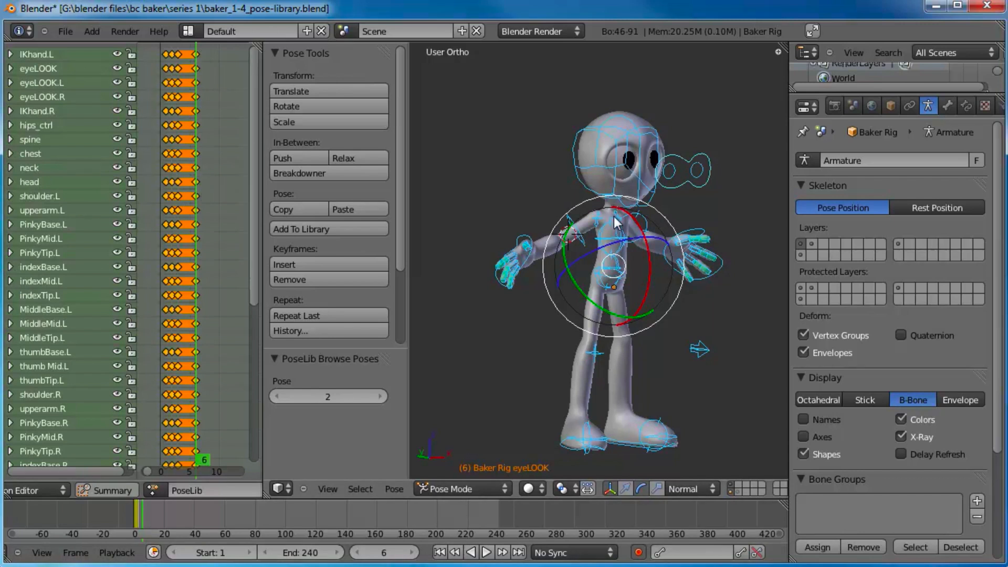
Apply the Sitting Down pose from the pose library to the rig at frame 6
scroll(614, 221, "up", 1)
middle_click_drag(691, 222, 613, 268)
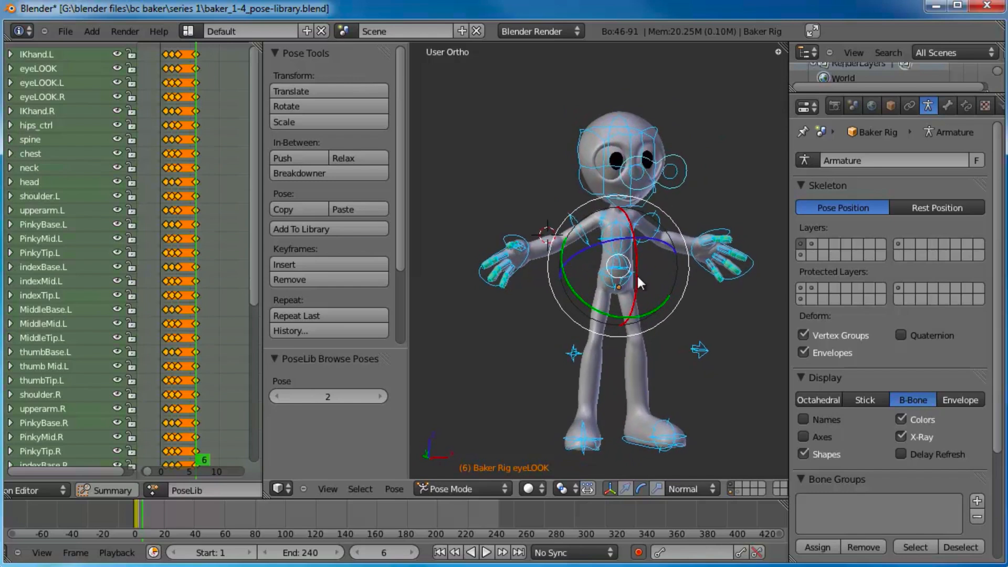
key("alt+l")
scroll(638, 276, "down", 4)
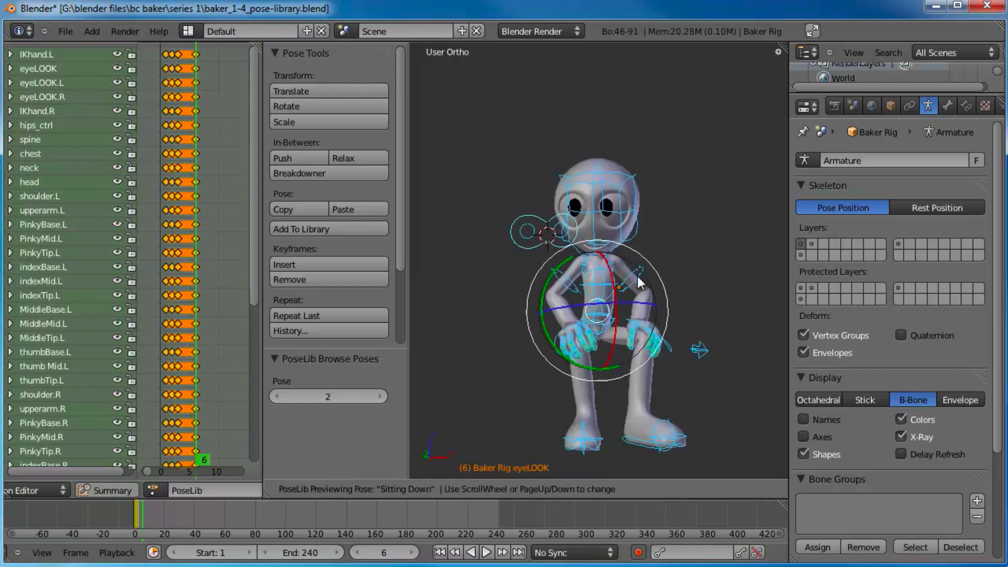
key("Return")
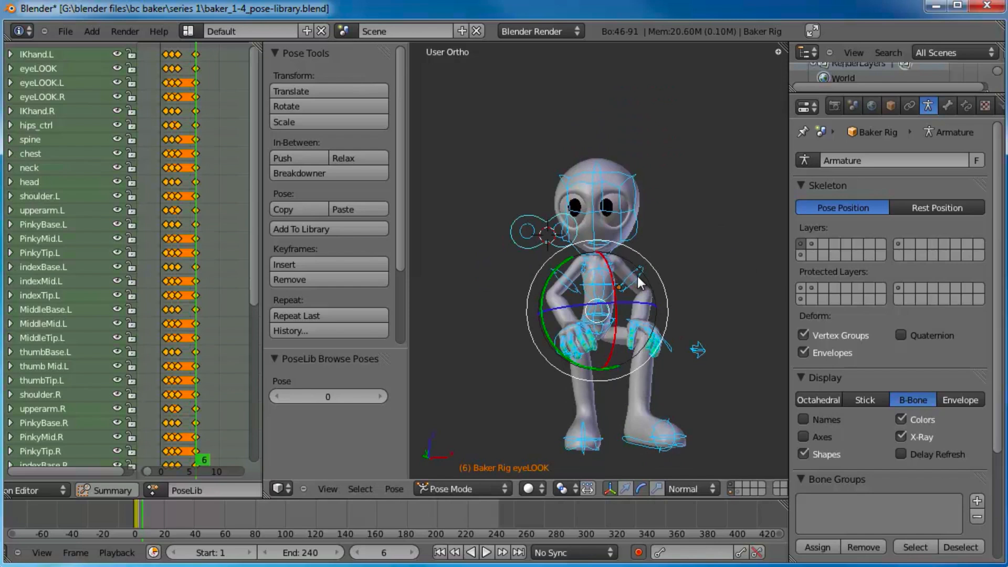
Insert LocRotScale keyframes for the seated pose at frame 6
key("i")
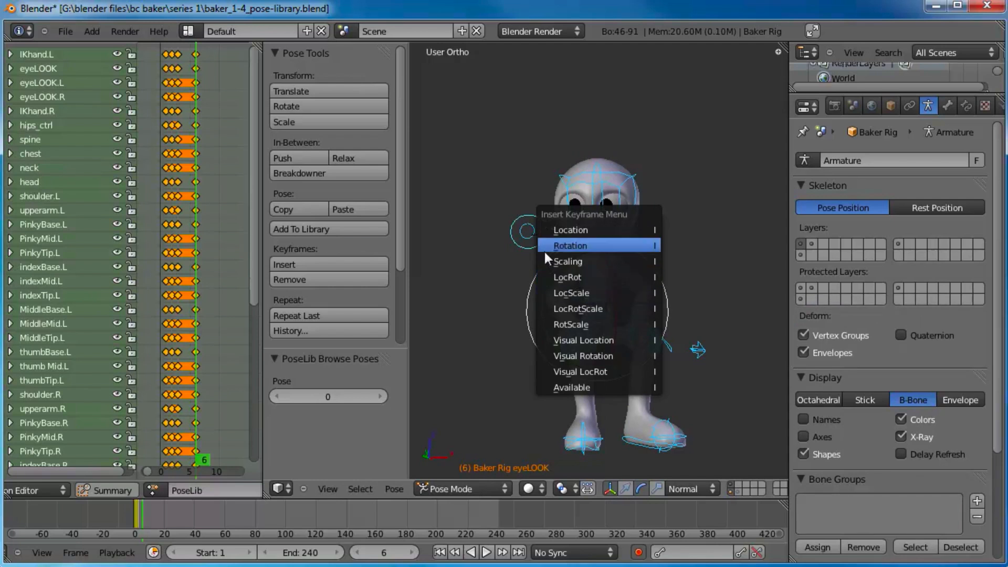
left_click(613, 310)
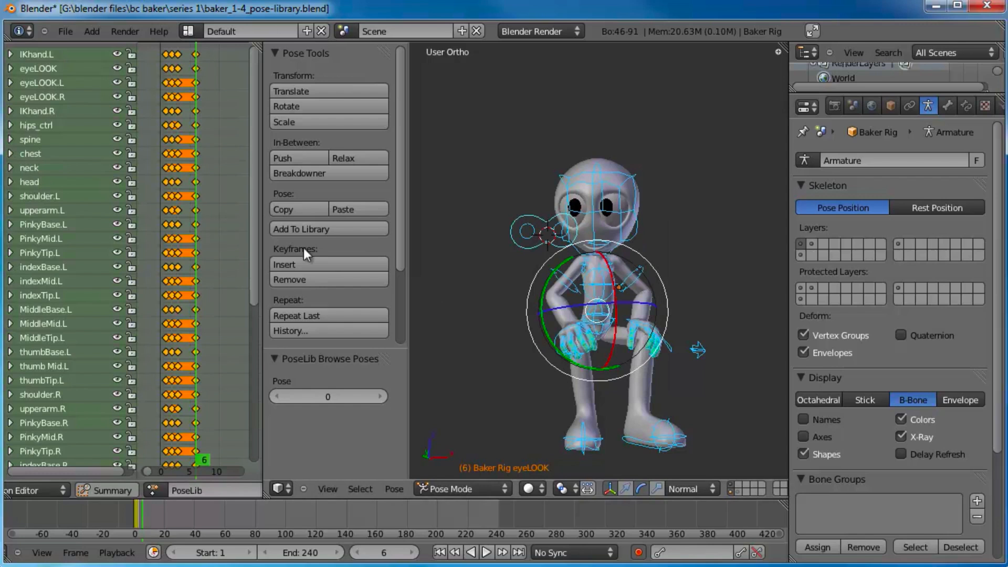
middle_click_drag(605, 253, 631, 294)
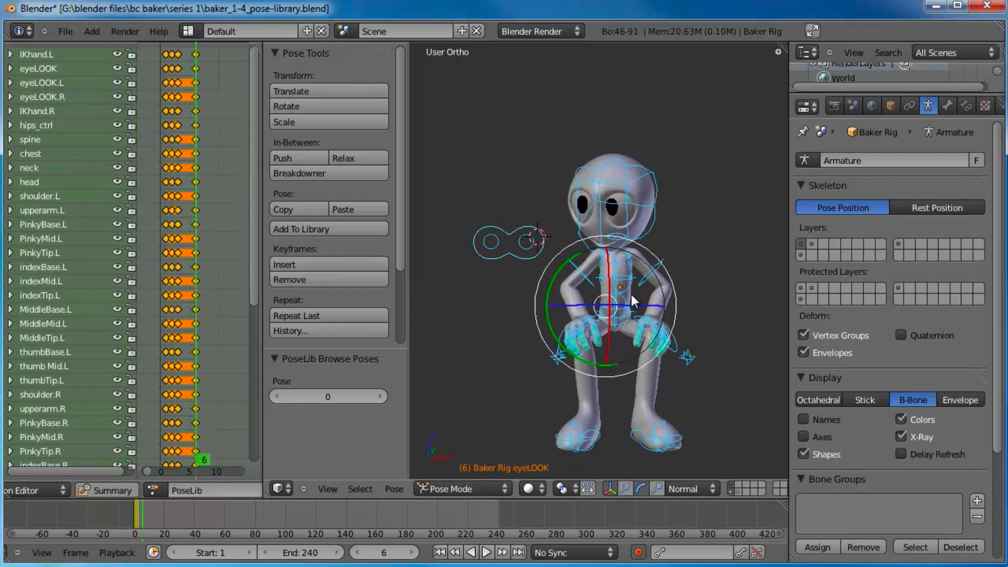